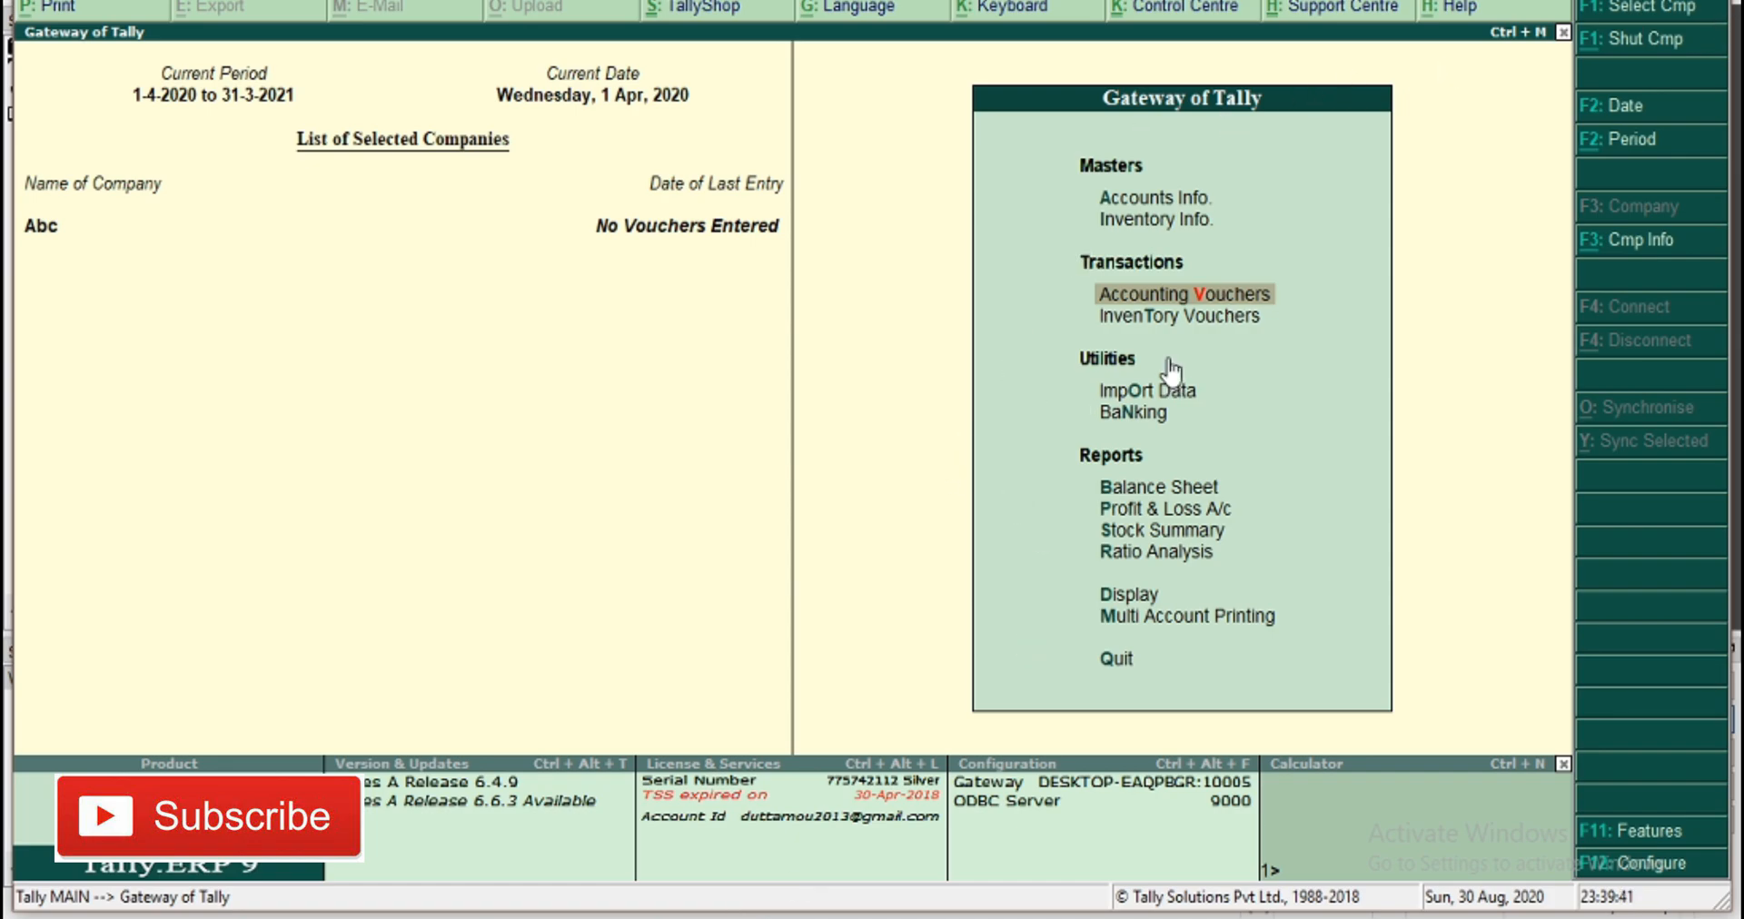
Start a purchase voucher with supplier invoice number 001 and set the voucher date to 10-04-2020
{"action": "key", "text": "Return"}
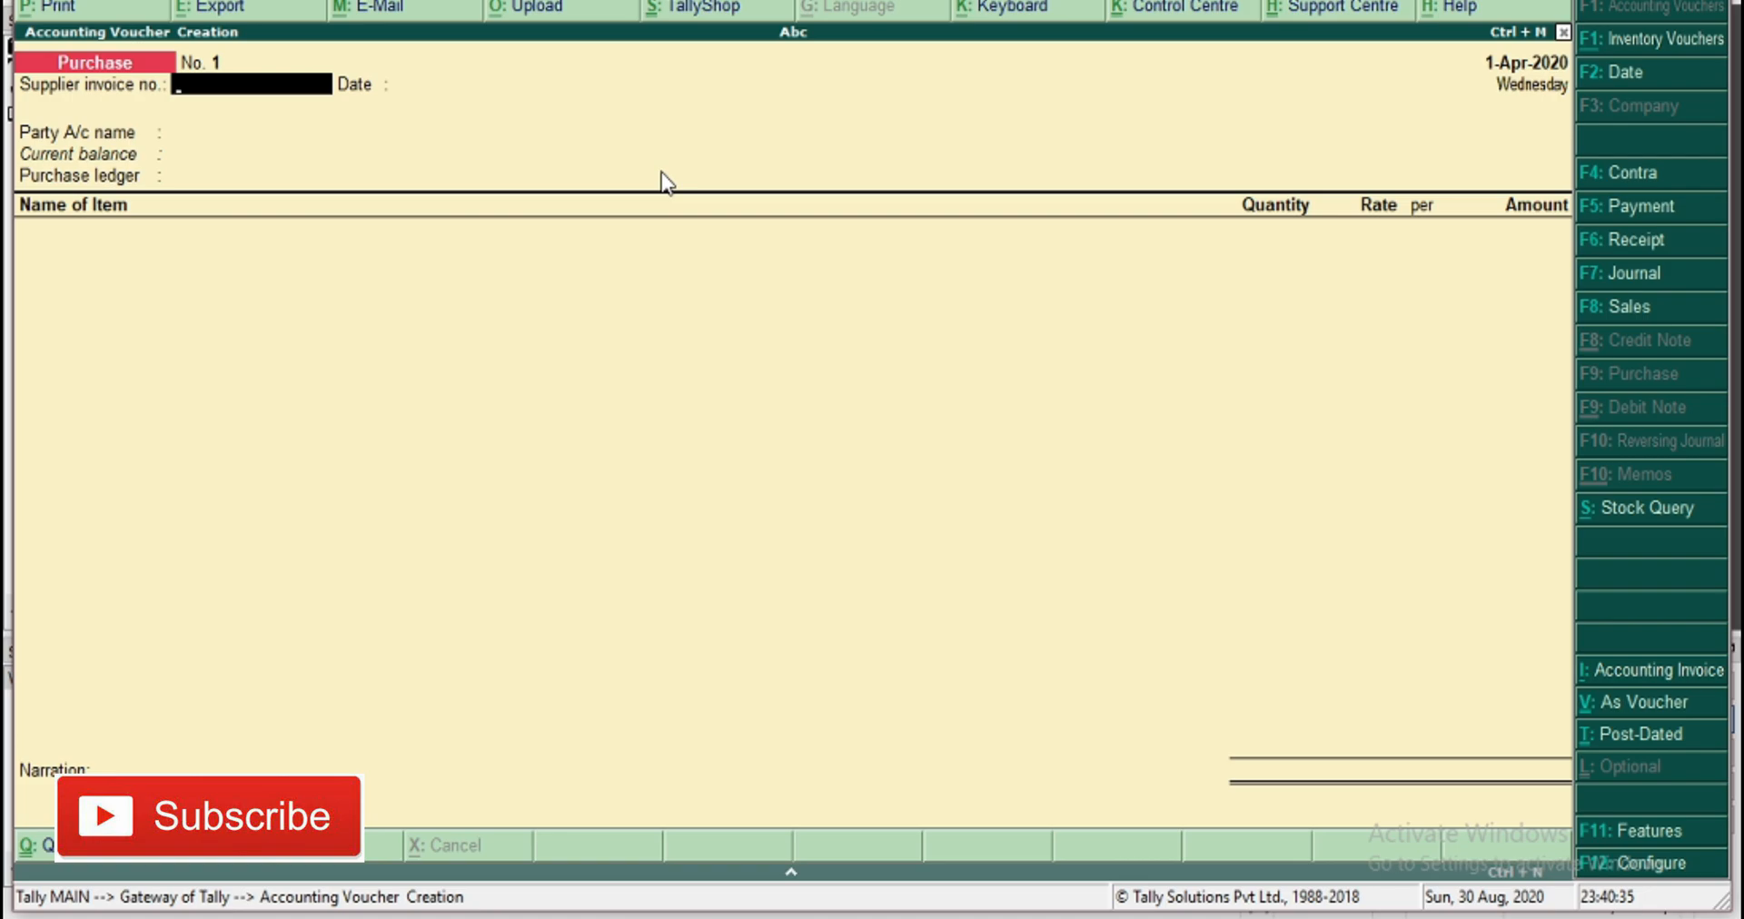
{"action": "type", "text": "001"}
{"action": "key", "text": "Return"}
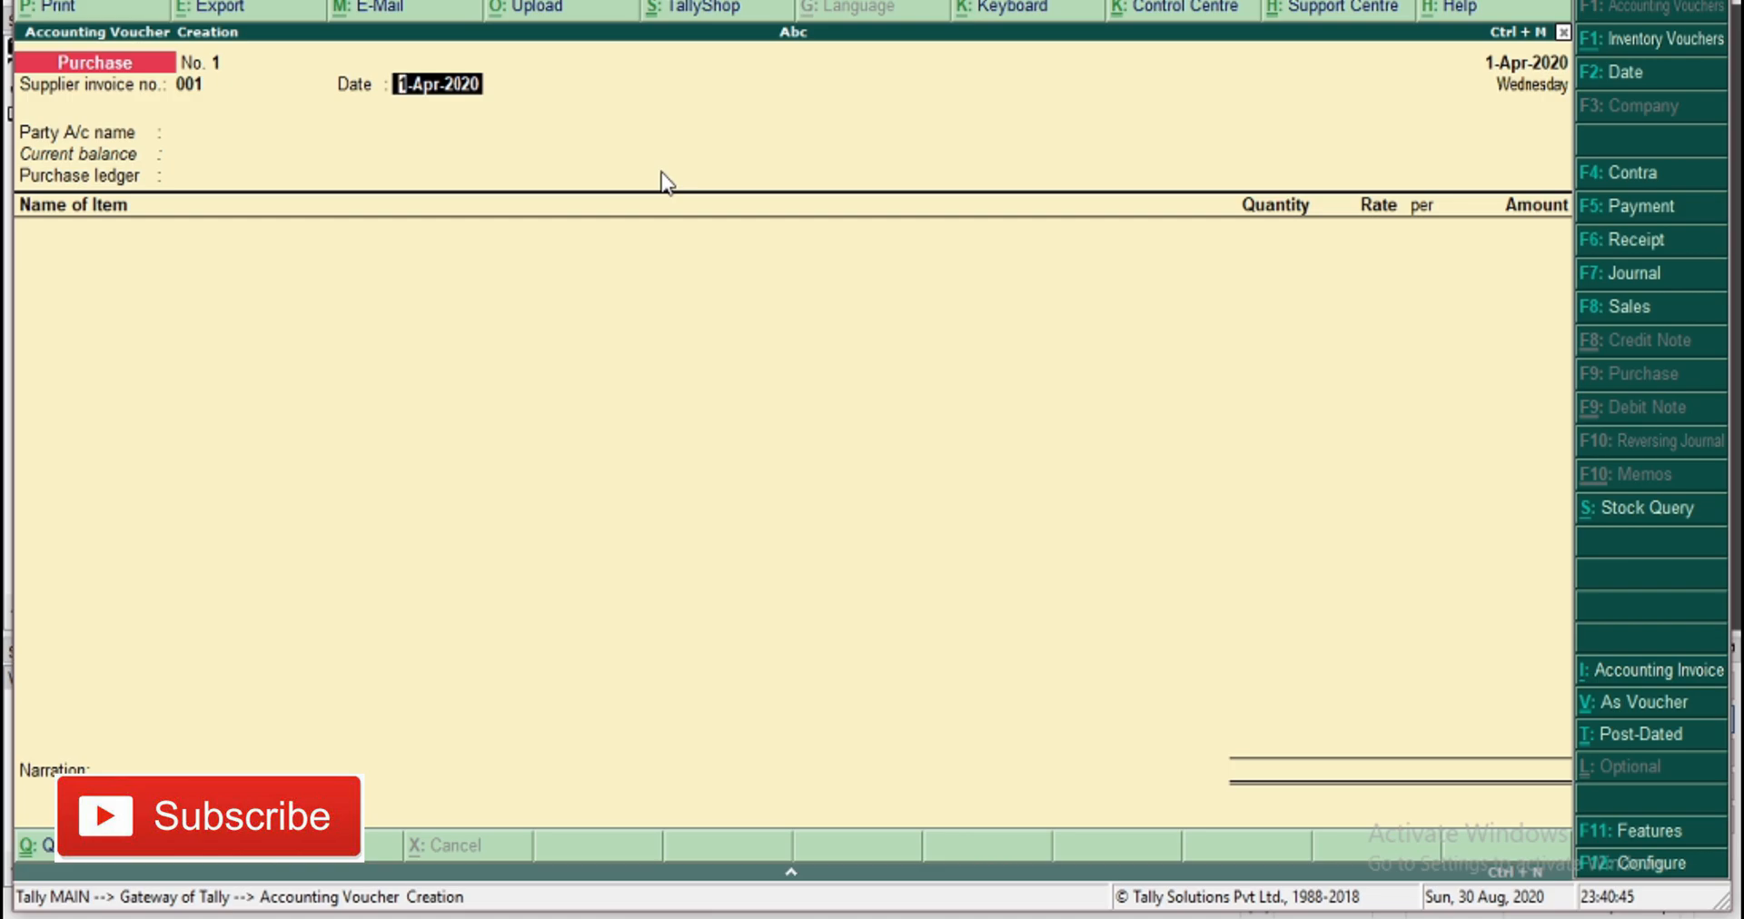
{"action": "key", "text": "F2"}
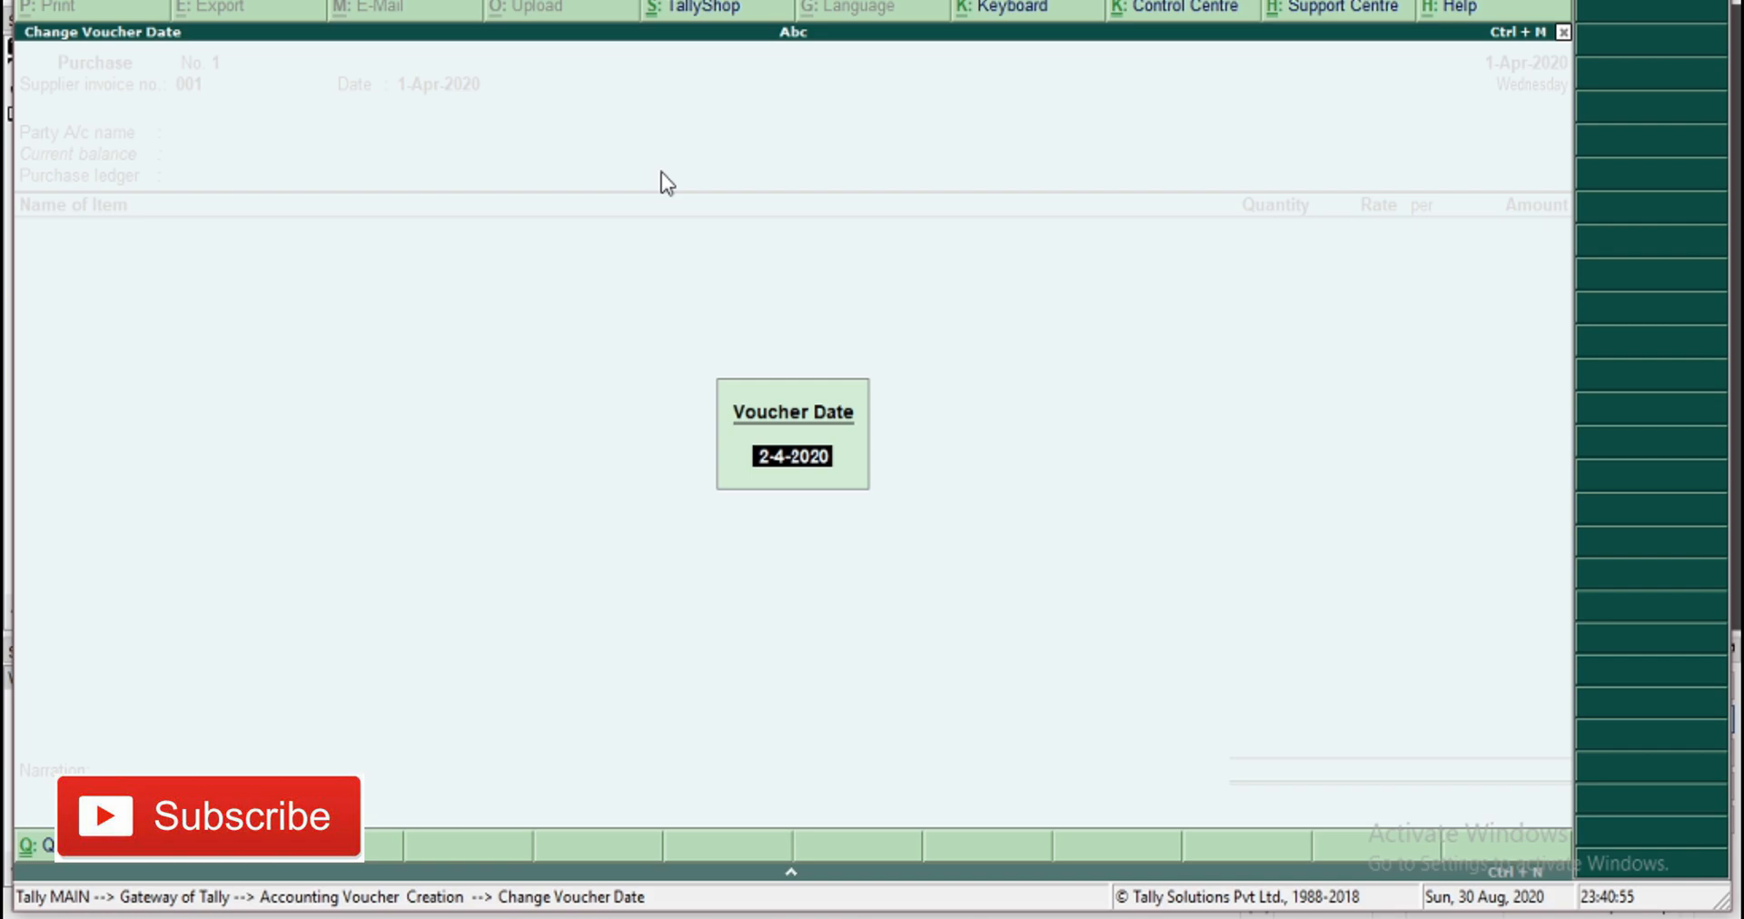
{"action": "type", "text": "10-04-2020"}
{"action": "key", "text": "Return"}
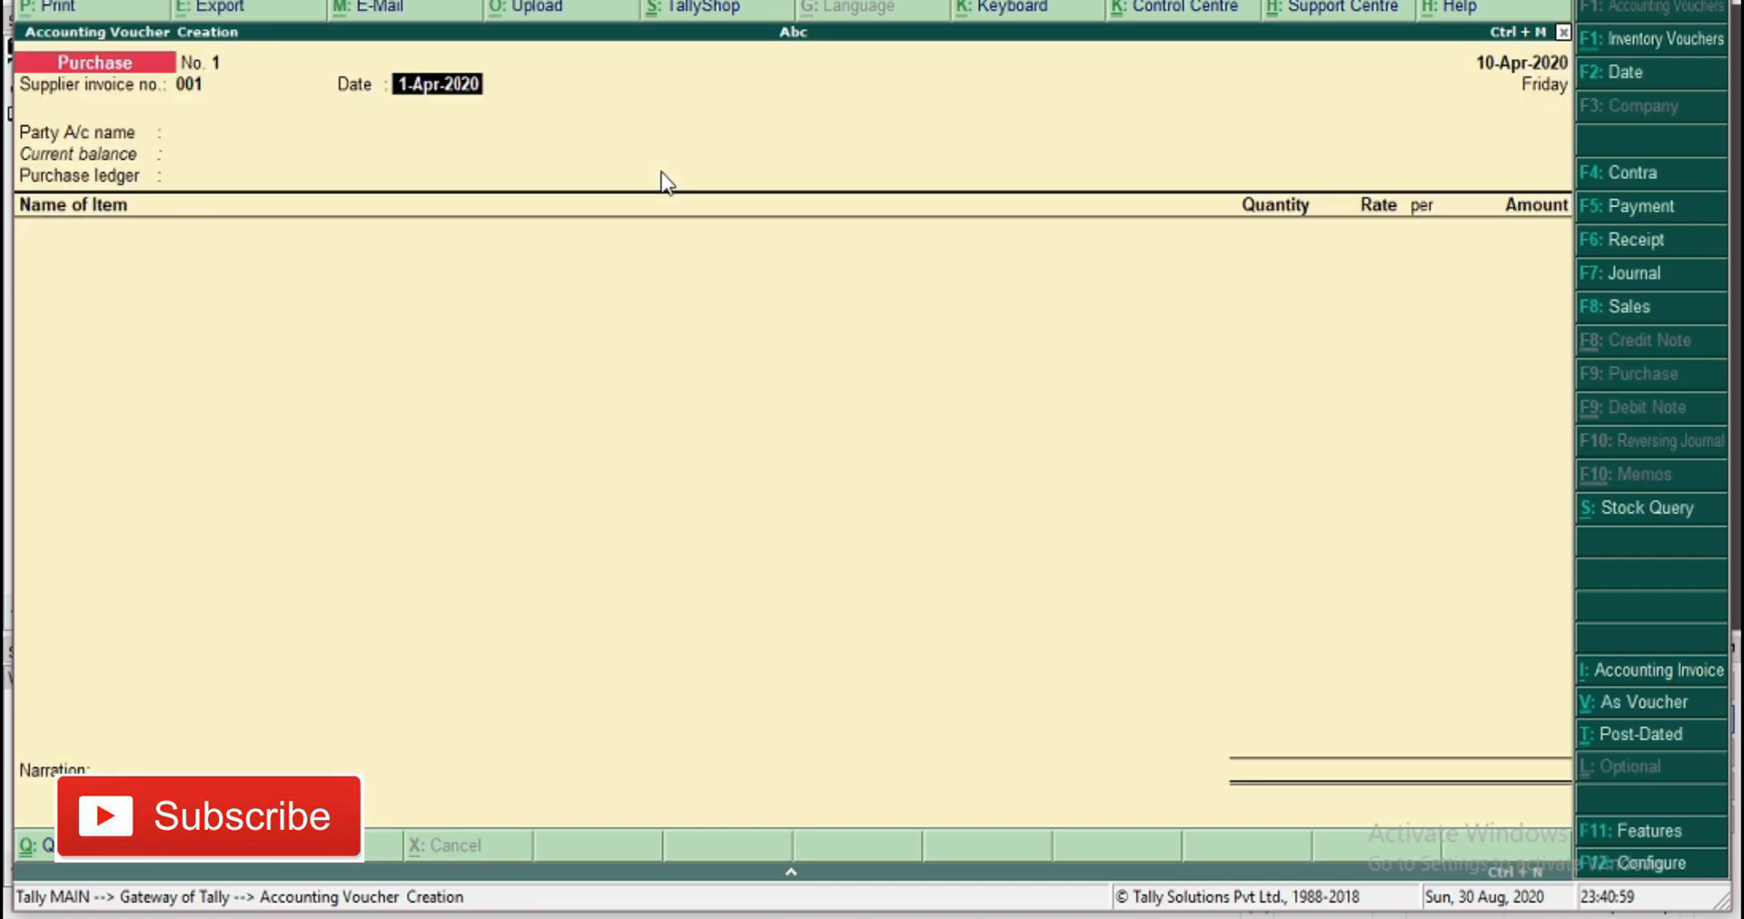
Set the supplier invoice date to 10-4-2020 and choose Cash as party account and Purchase as purchase ledger
{"action": "type", "text": "10-4-"}
{"action": "type", "text": "0"}
{"action": "key", "text": "BackSpace"}
{"action": "type", "text": "2020"}
{"action": "key", "text": "Return"}
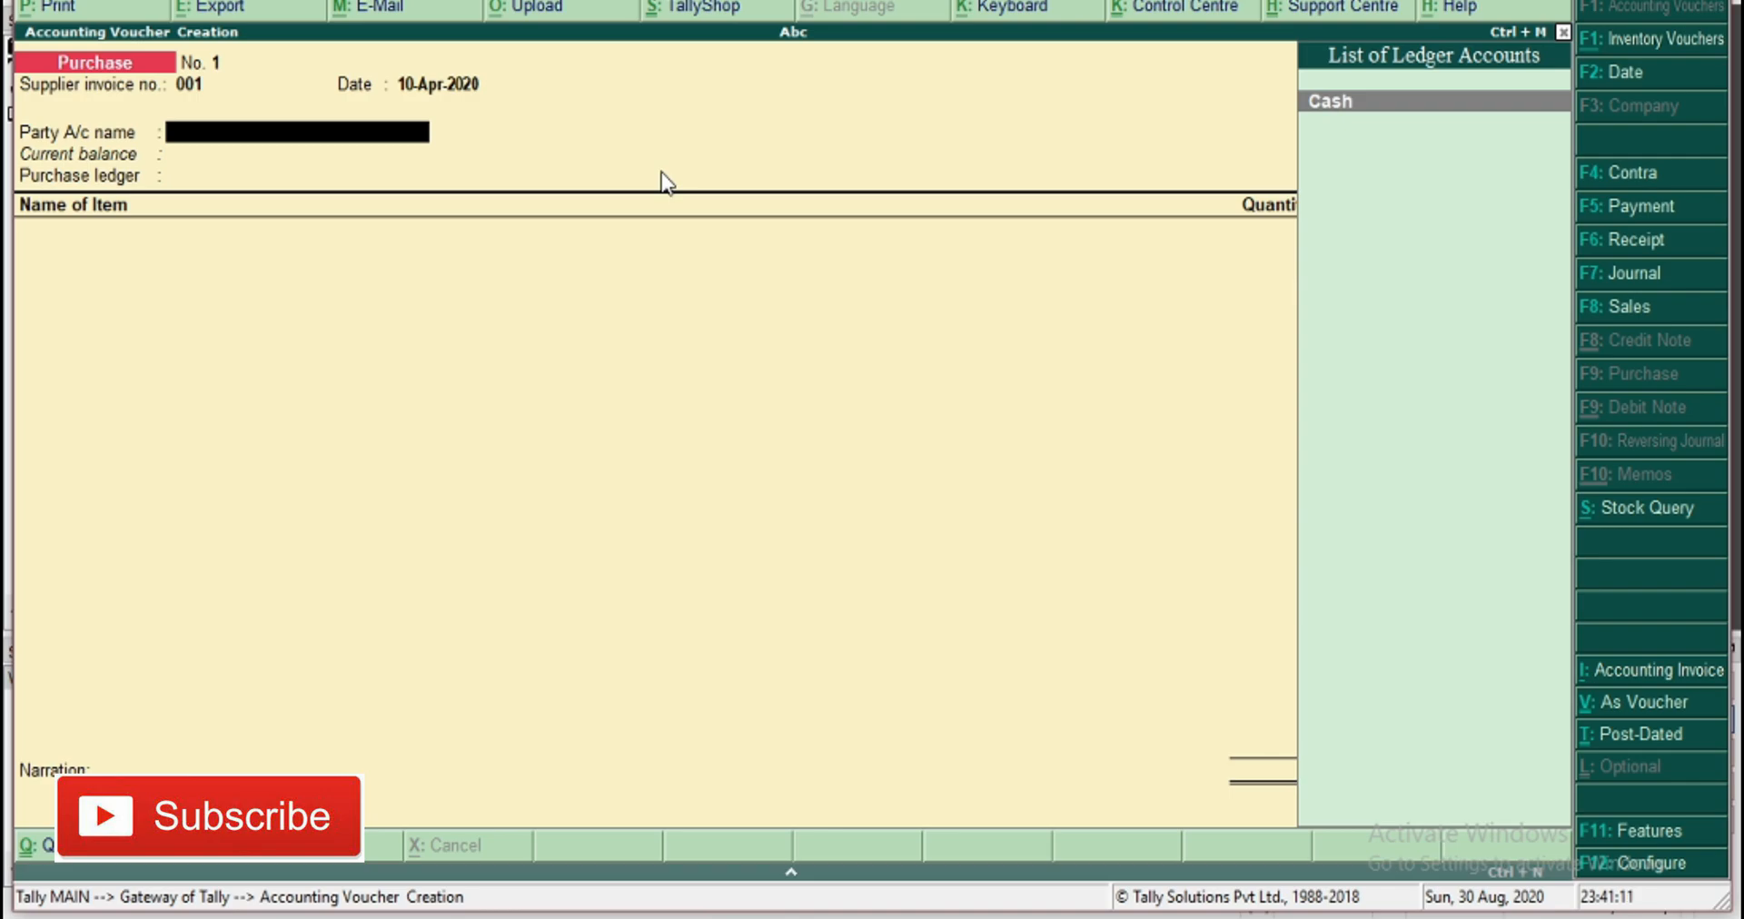
{"action": "key", "text": "Return"}
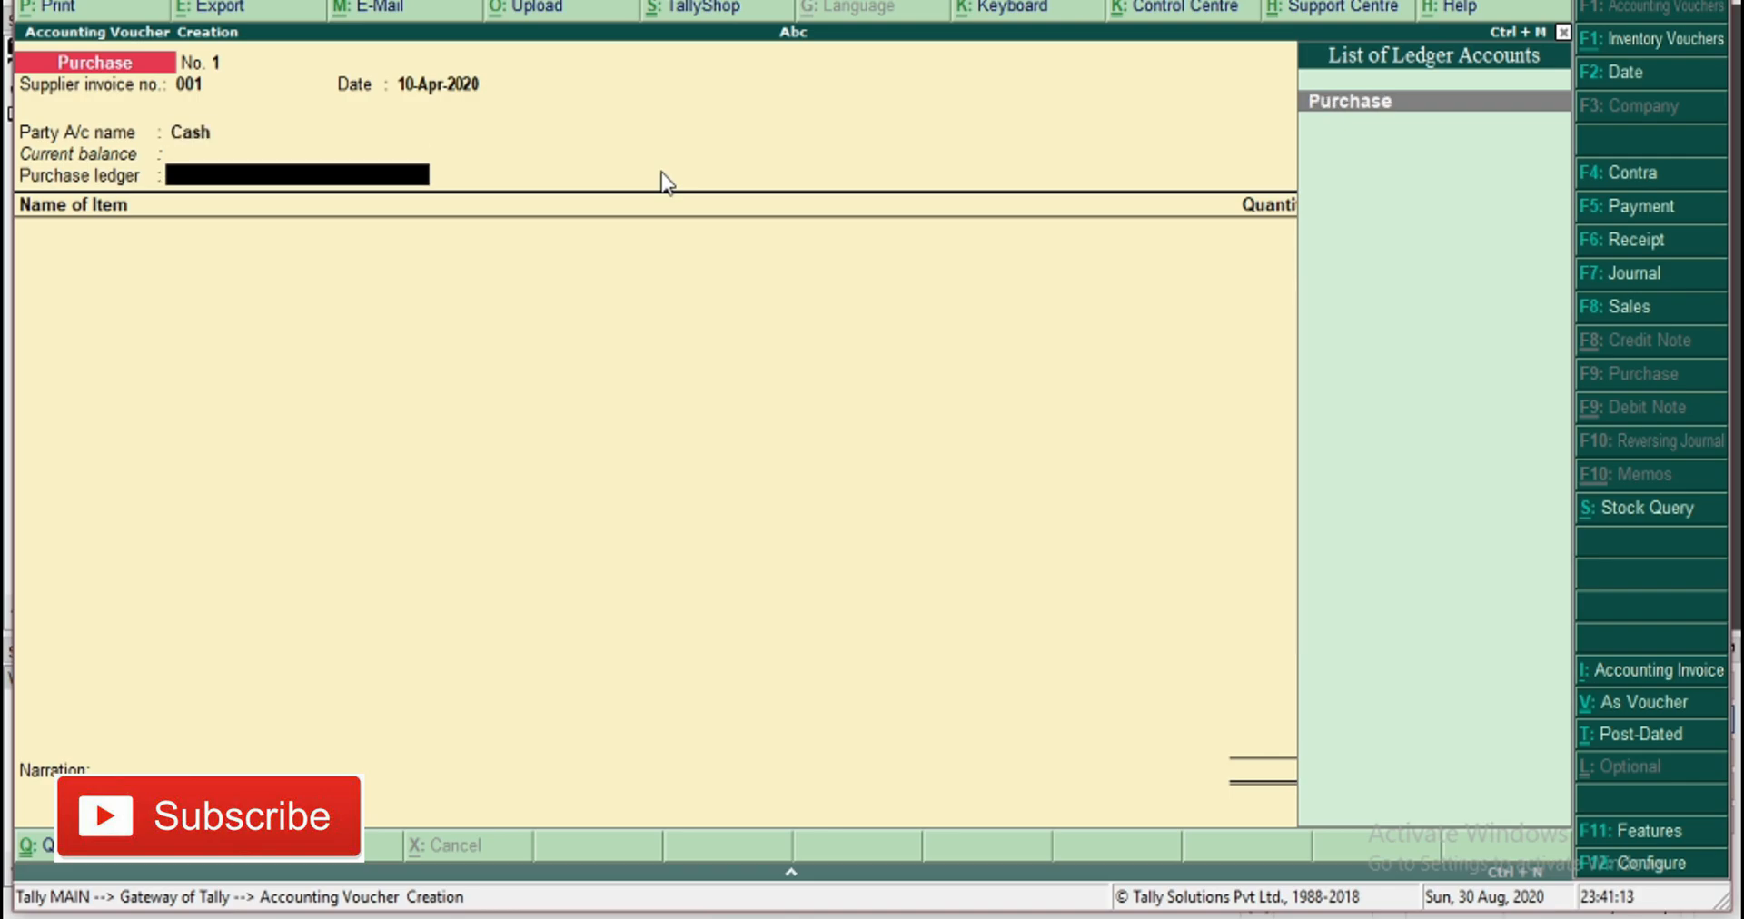
{"action": "key", "text": "Return"}
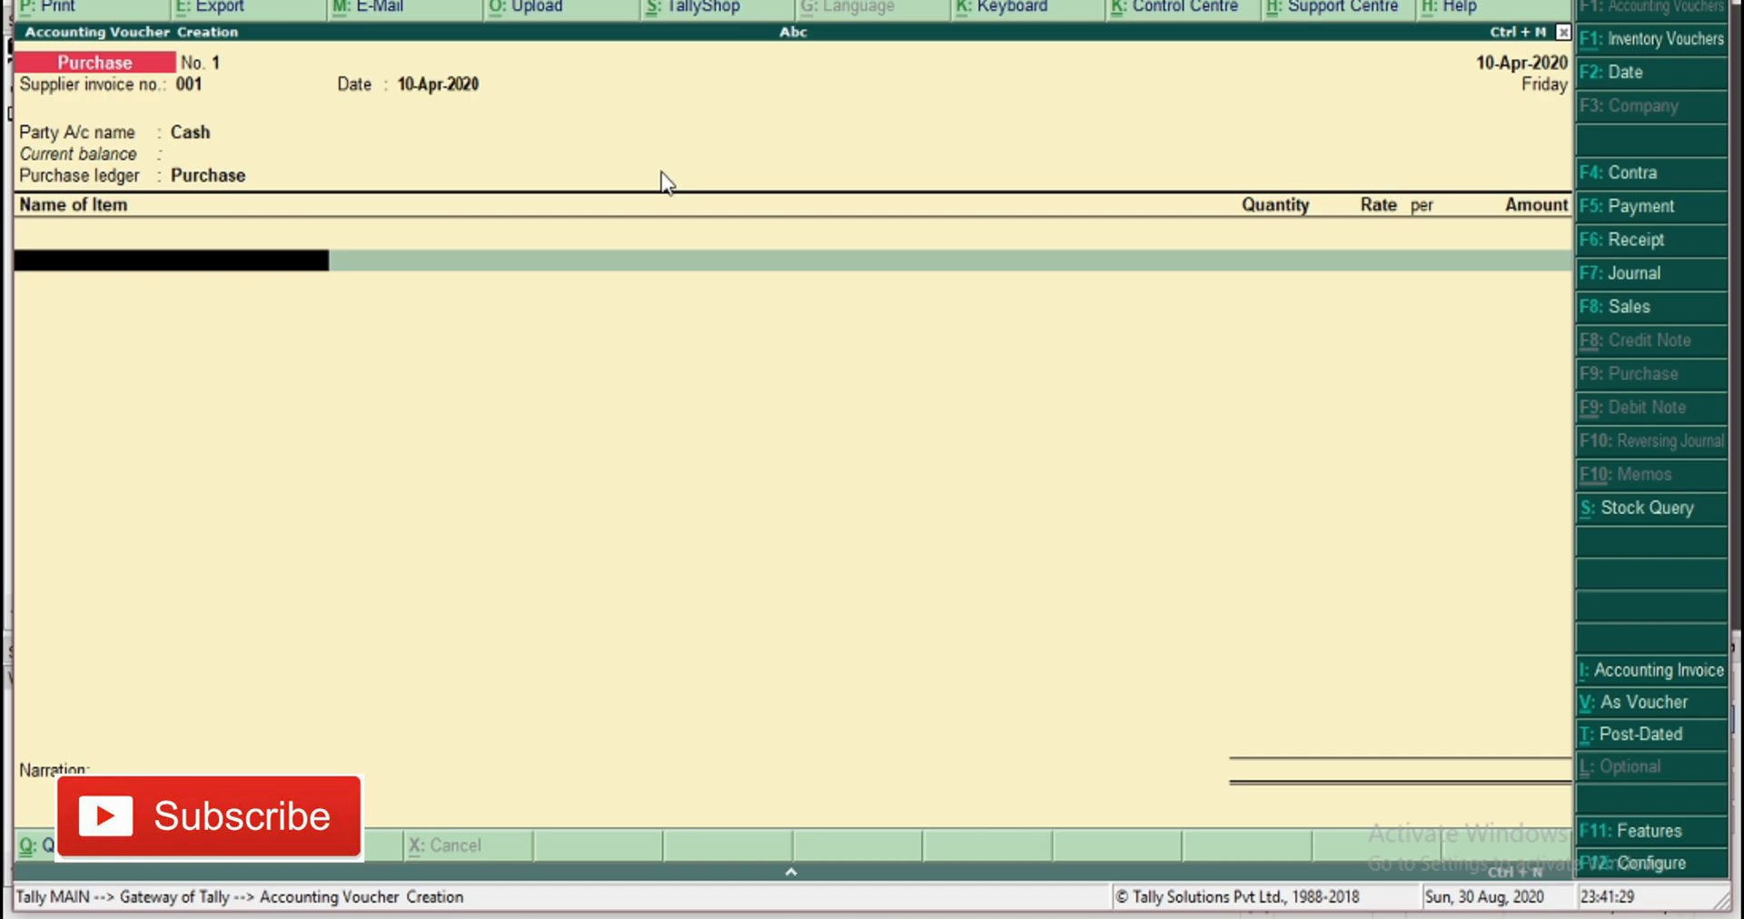
Abandon the unfinished purchase voucher and return to the Gateway of Tally
{"action": "key", "text": "BackSpace"}
{"action": "key", "text": "BackSpace"}
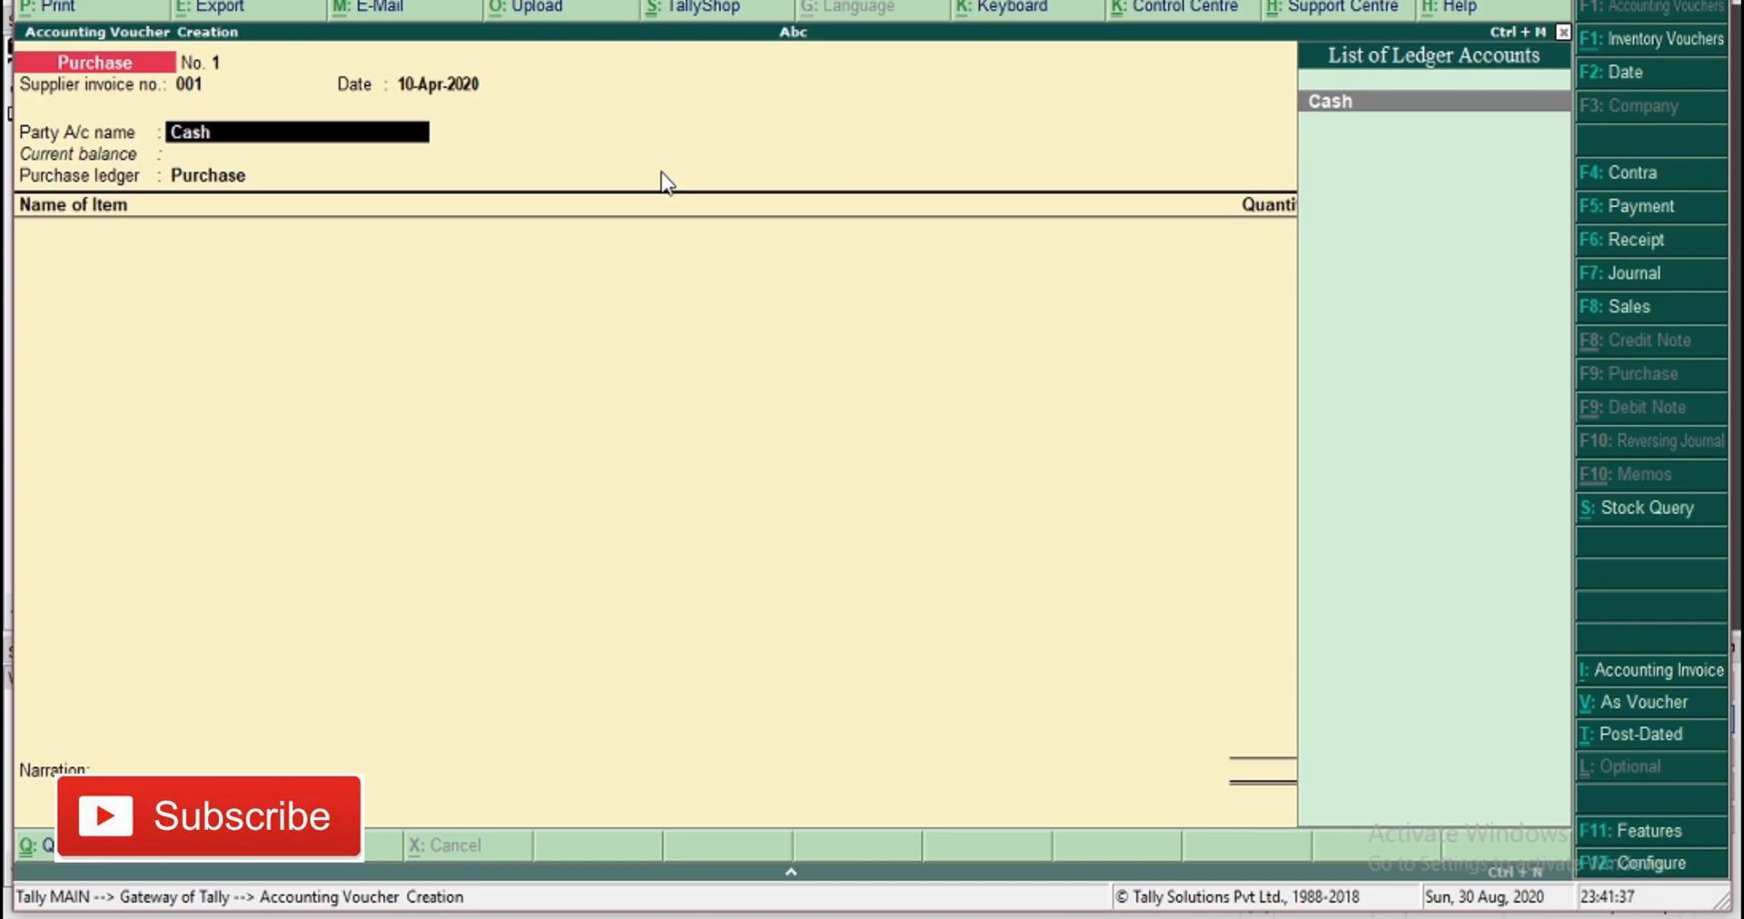
{"action": "key", "text": "Escape"}
{"action": "key", "text": "Escape"}
{"action": "key", "text": "Return"}
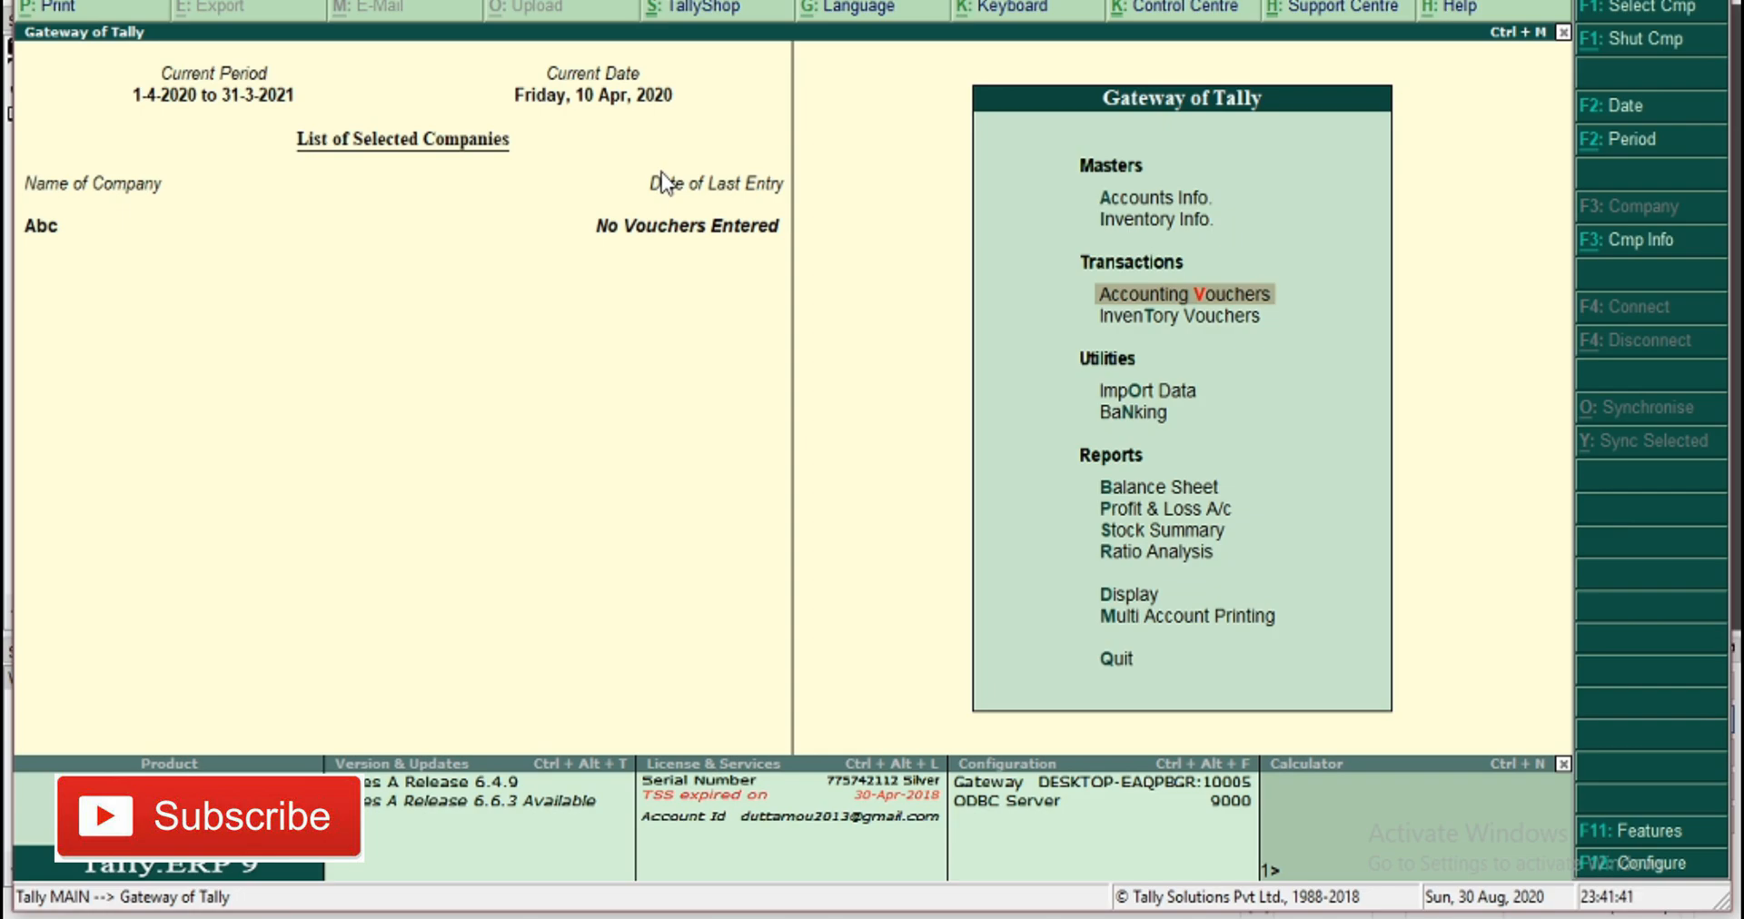
Open the list of existing ledgers for altering a single ledger in Accounts Info
{"action": "key", "text": "Up"}
{"action": "key", "text": "Up"}
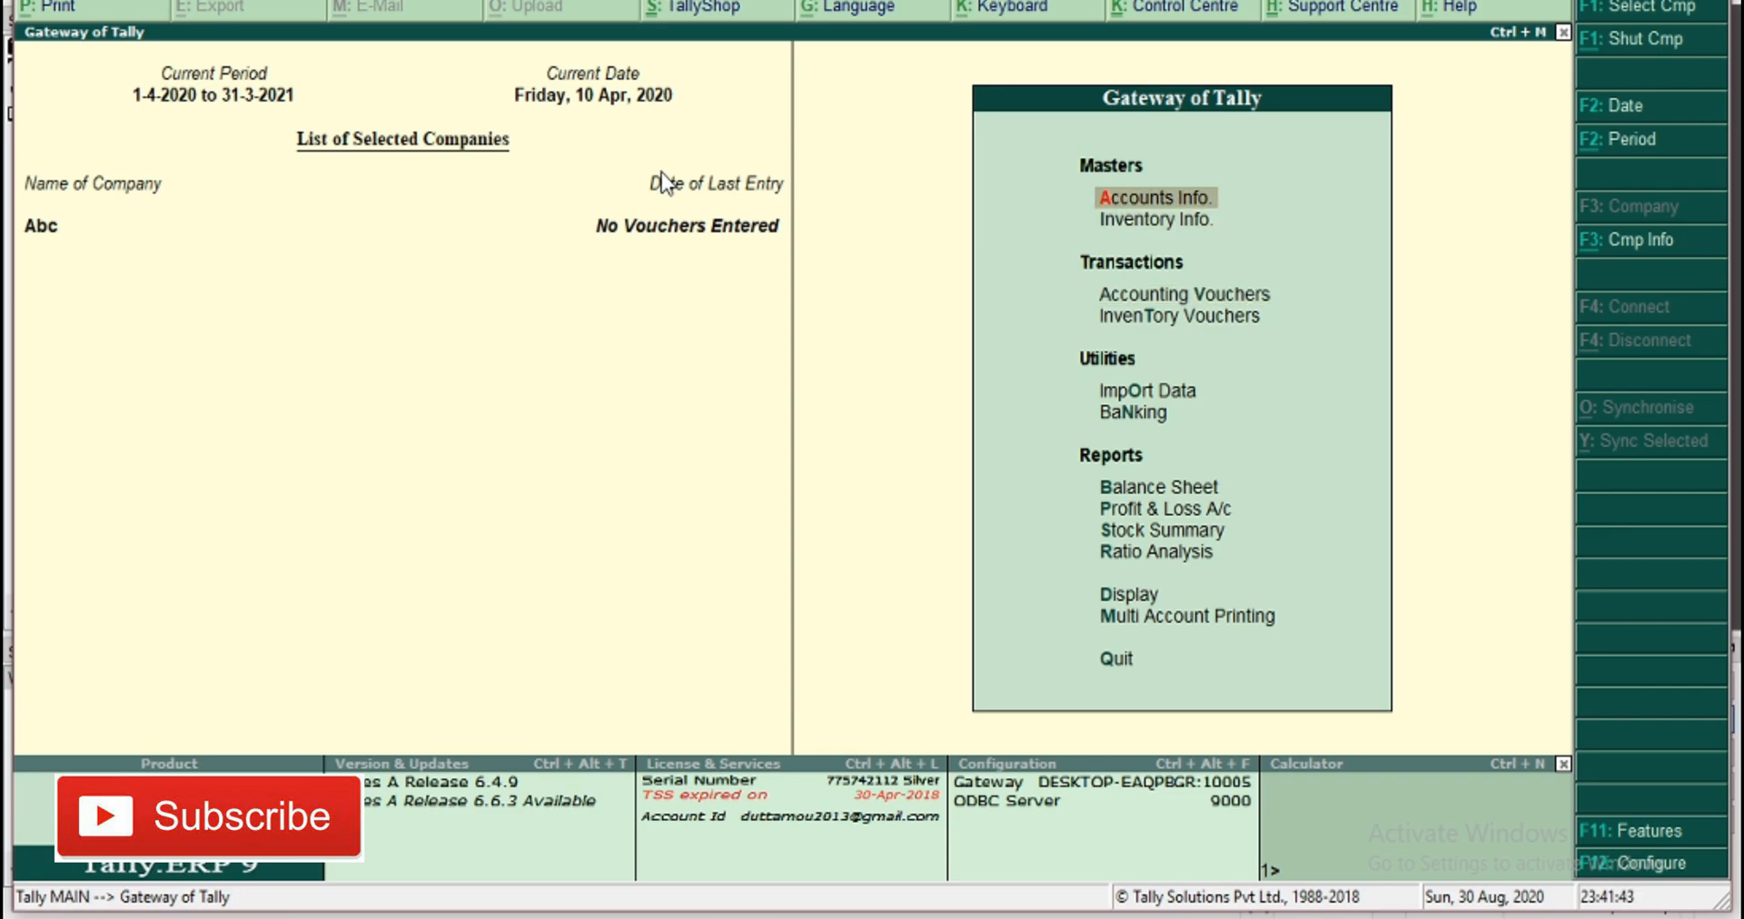
{"action": "key", "text": "Return"}
{"action": "key", "text": "Down"}
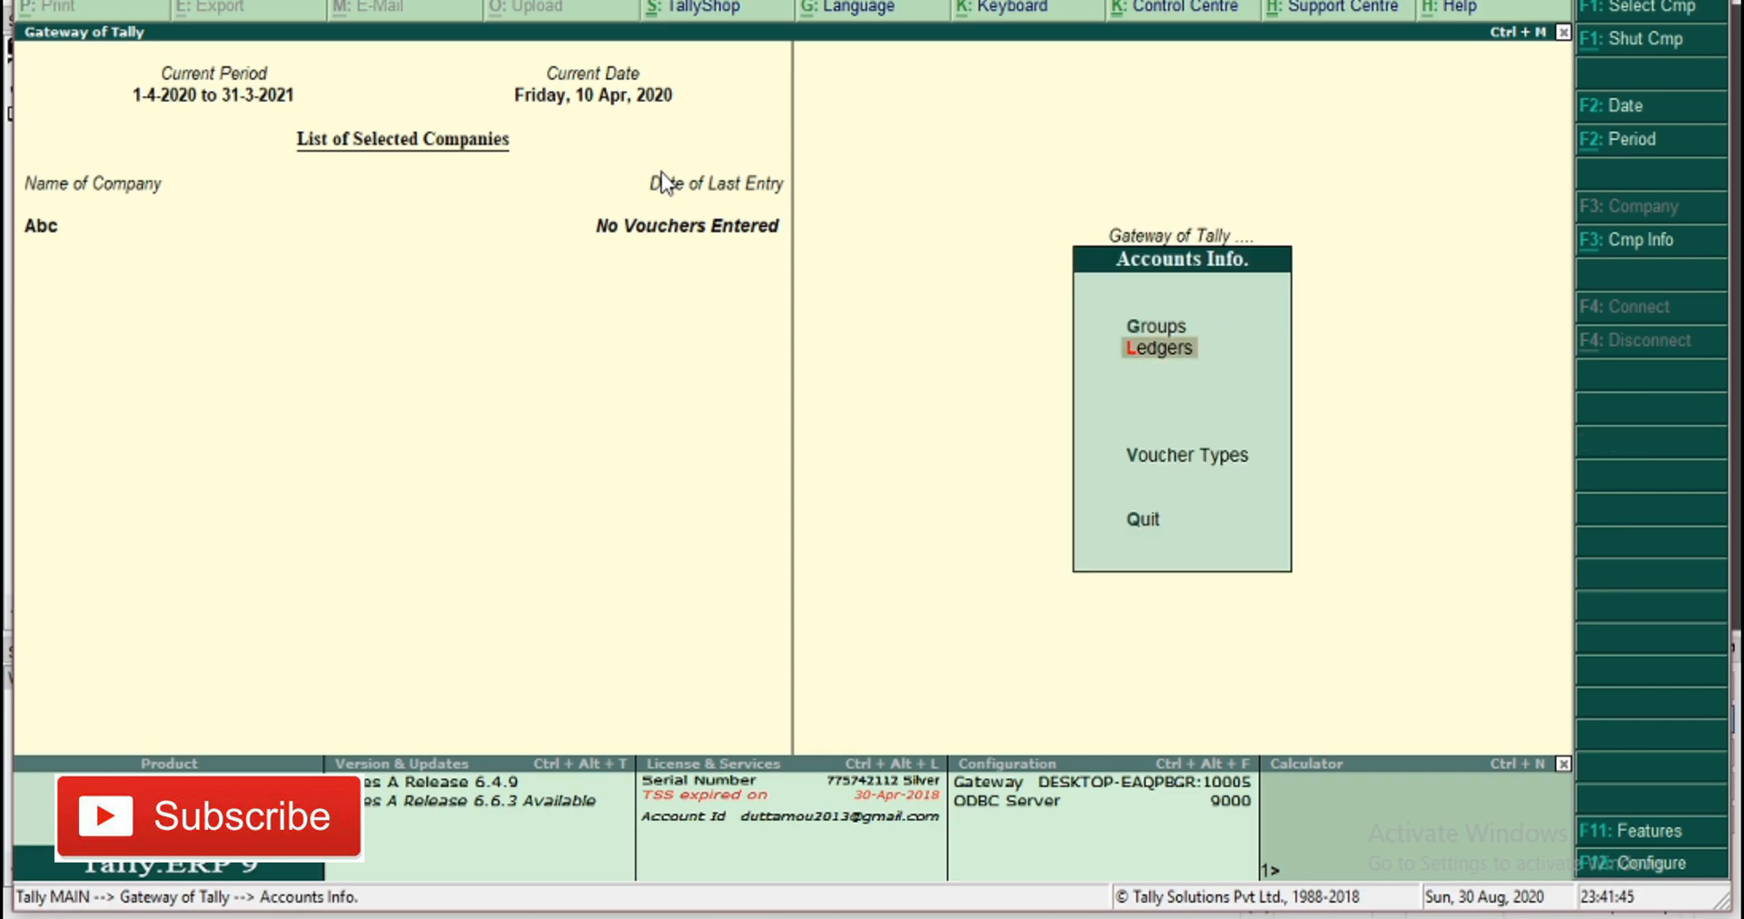
{"action": "key", "text": "Return"}
{"action": "key", "text": "Down"}
{"action": "key", "text": "Down"}
{"action": "key", "text": "Return"}
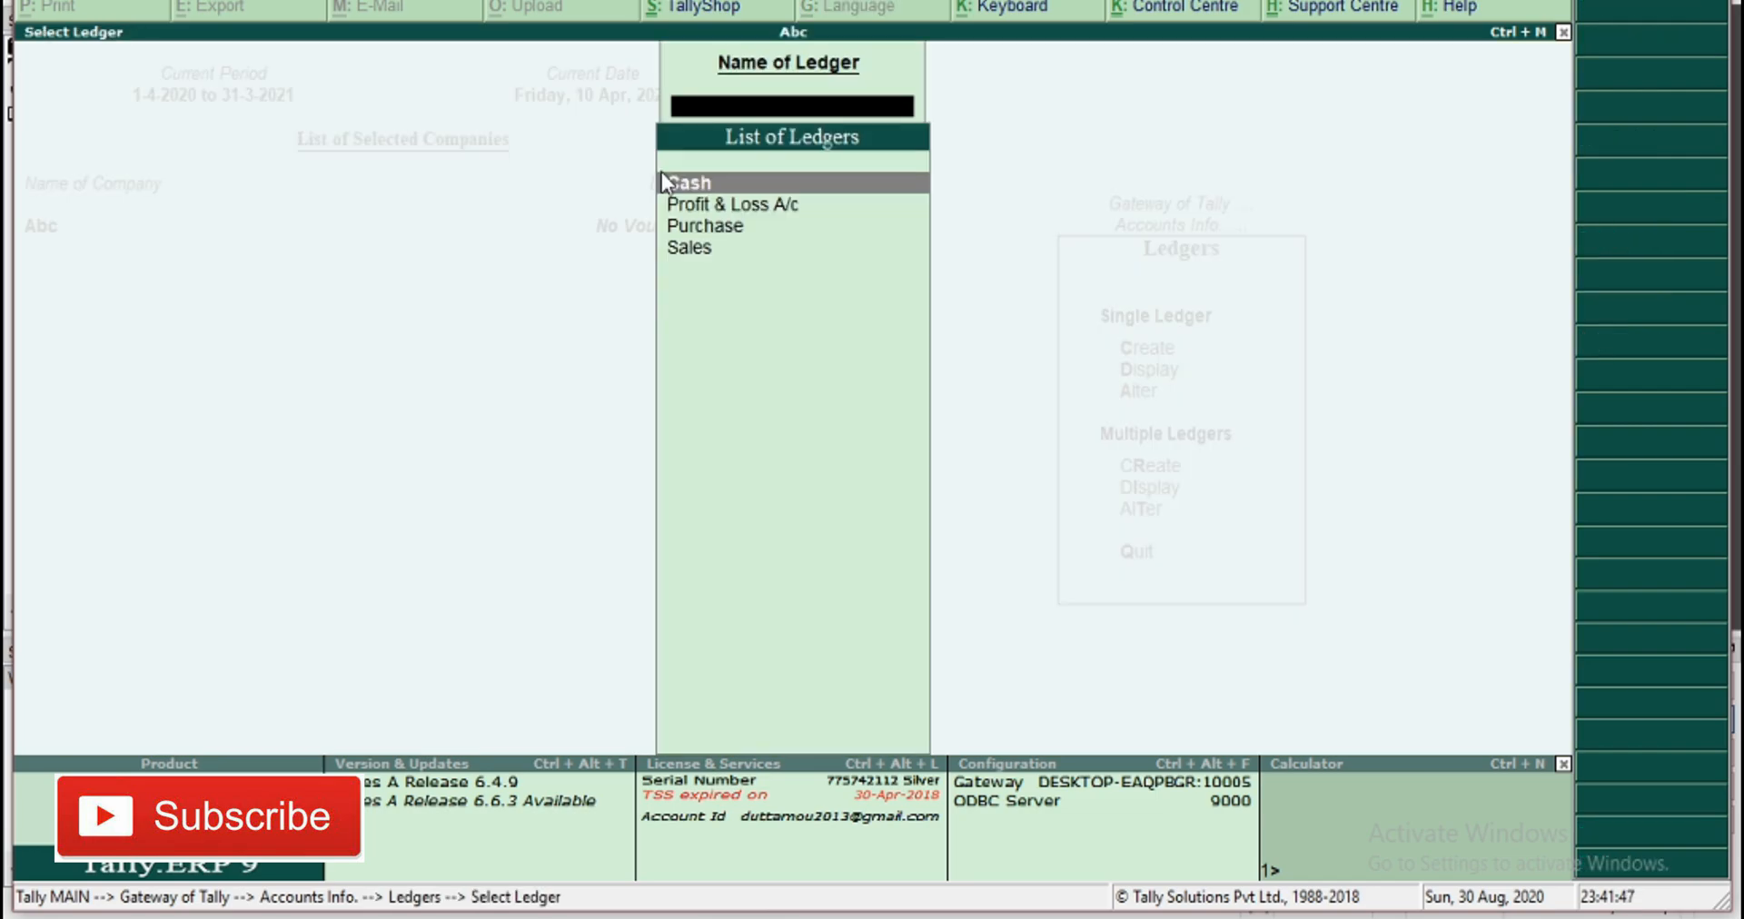
Look through the available ledgers without altering any, and leave the ledger selection
{"action": "key", "text": "Down"}
{"action": "key", "text": "Up"}
{"action": "key", "text": "Down"}
{"action": "key", "text": "Up"}
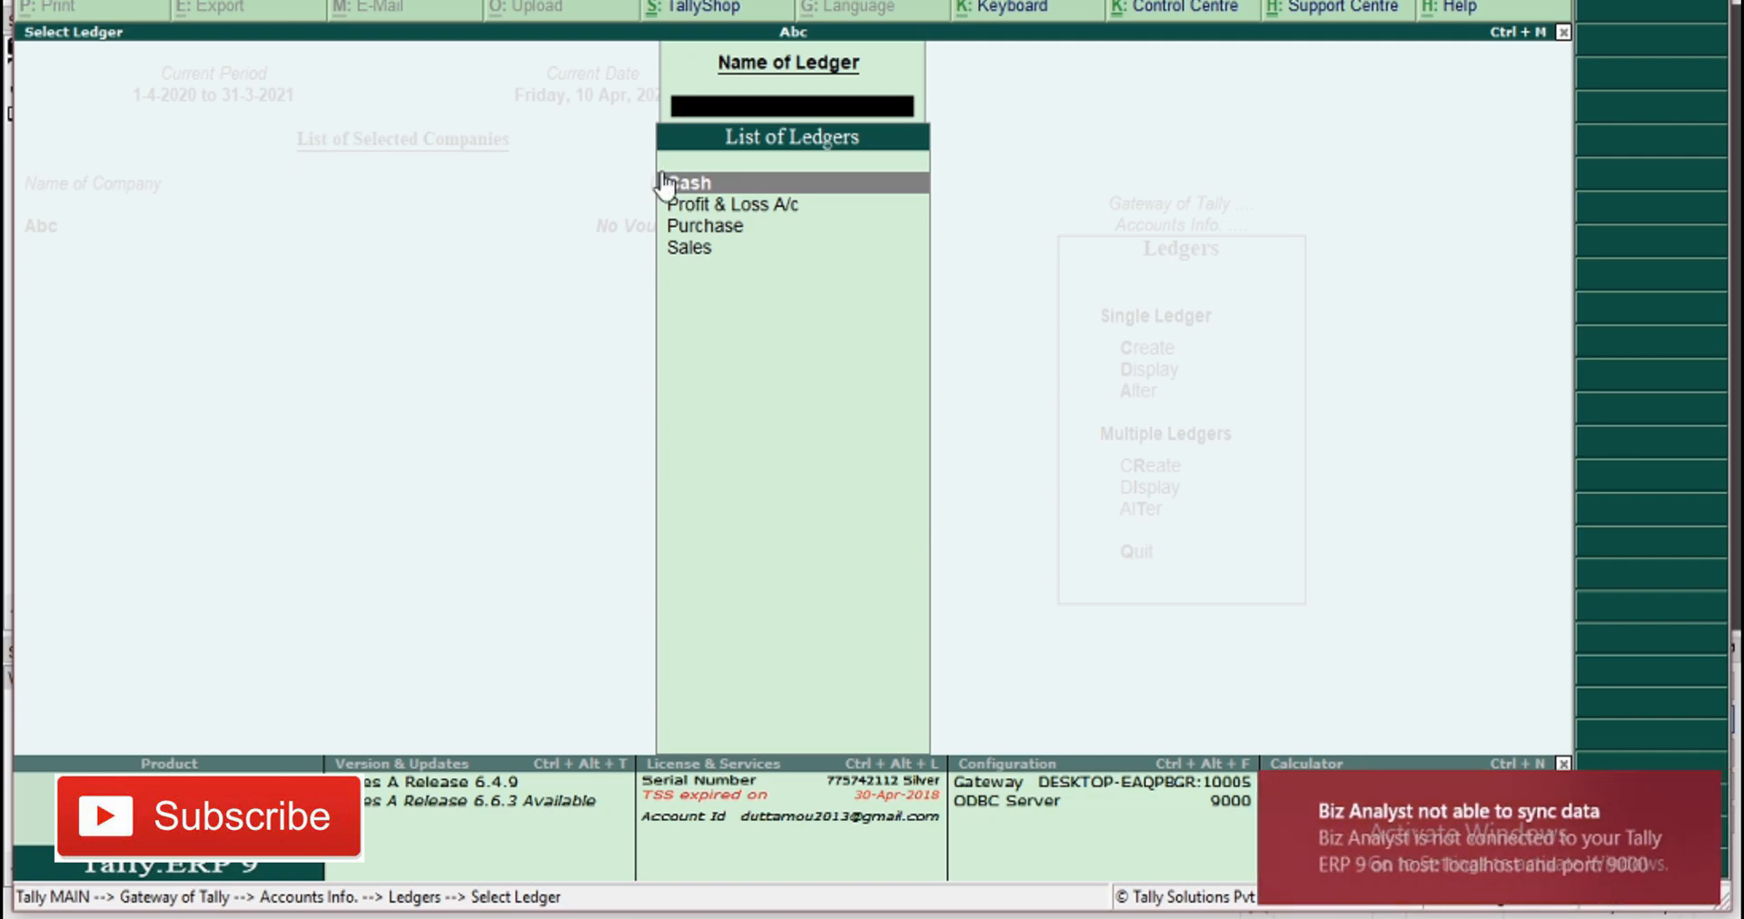
{"action": "left_click", "coordinate": [1695, 795]}
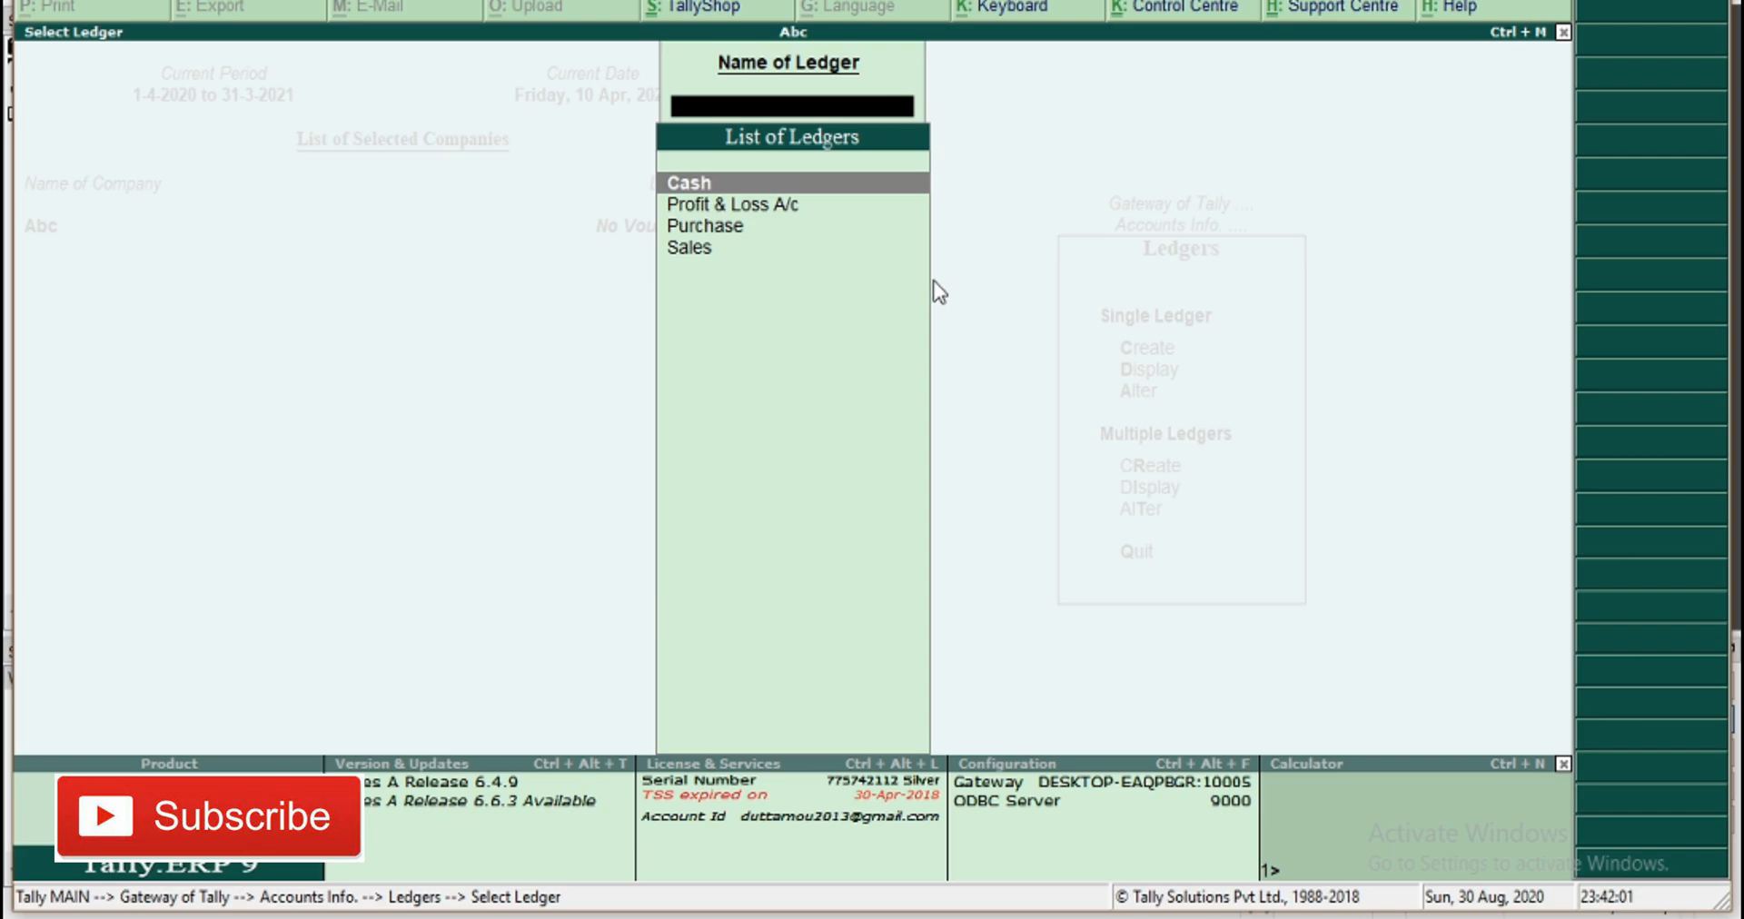
{"action": "key", "text": "Escape"}
{"action": "key", "text": "Escape"}
{"action": "key", "text": "Escape"}
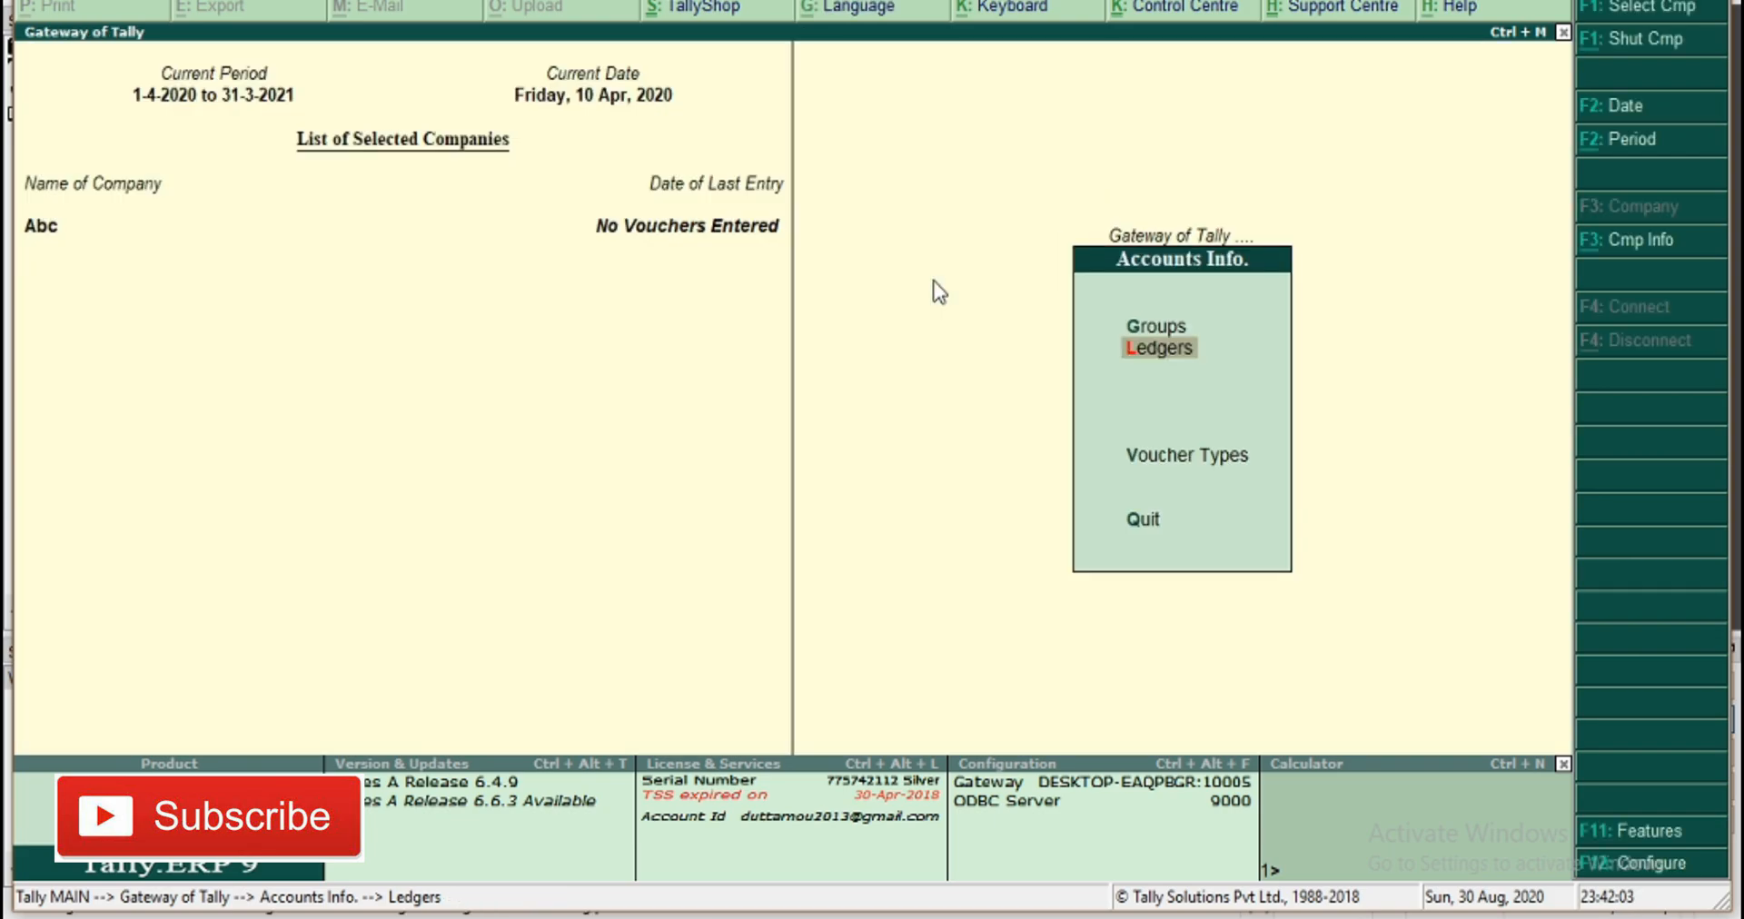
Start a new purchase voucher and set its voucher date to 10-4-2020
{"action": "key", "text": "v"}
{"action": "key", "text": "F9"}
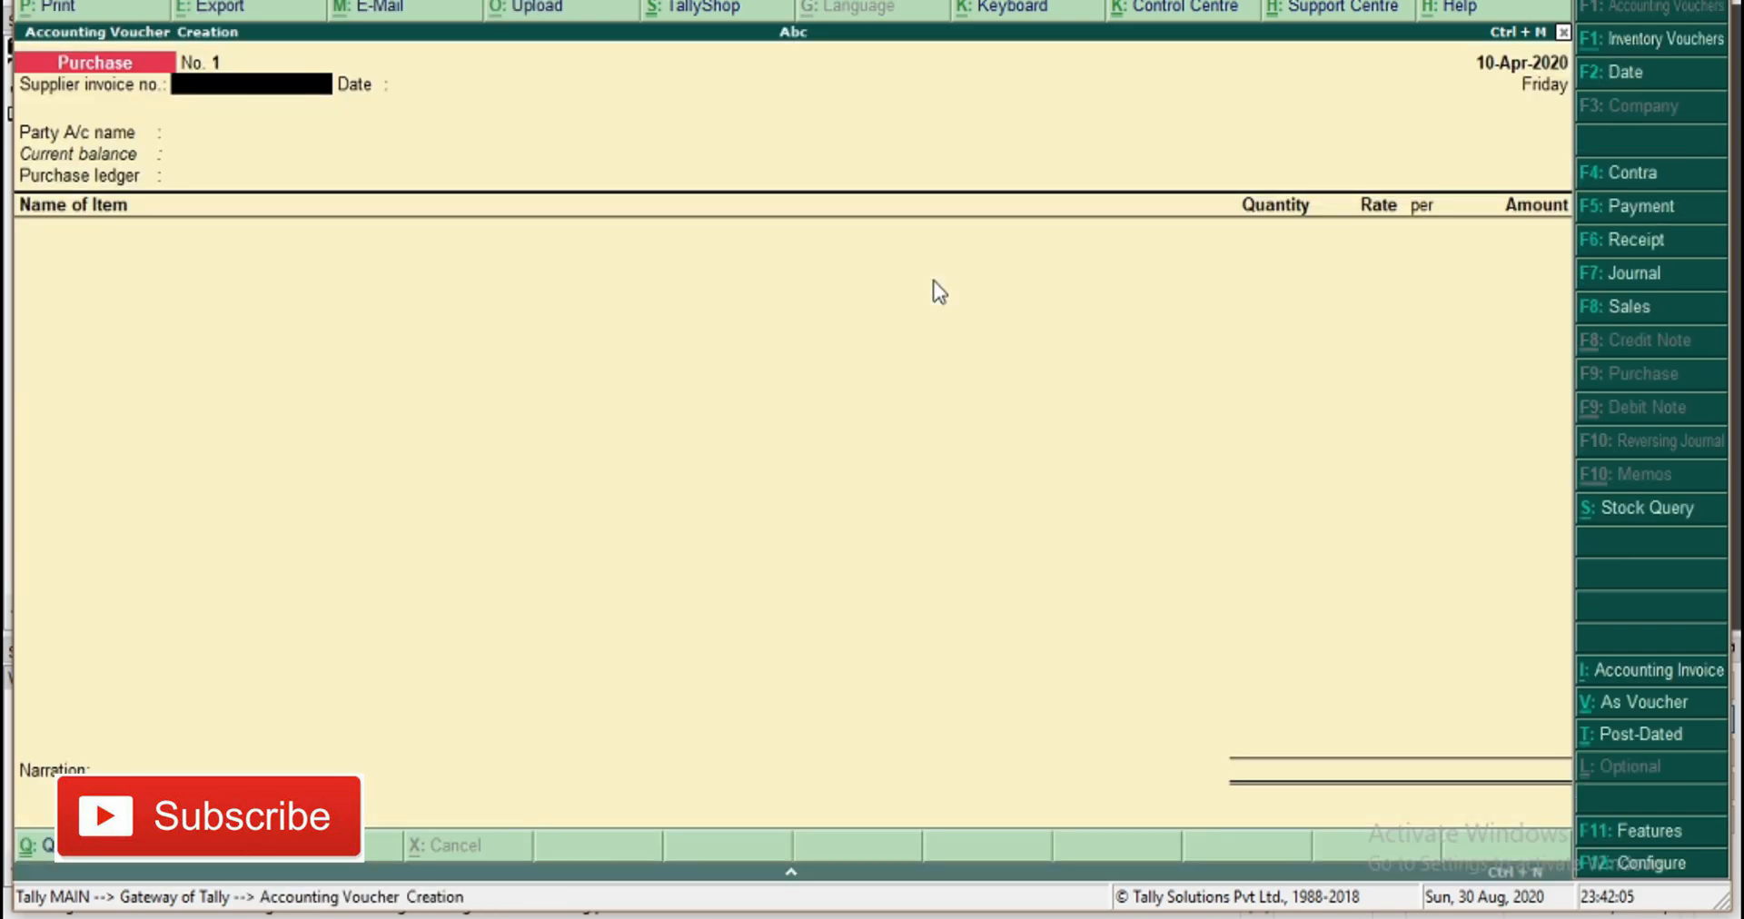
{"action": "key", "text": "Return"}
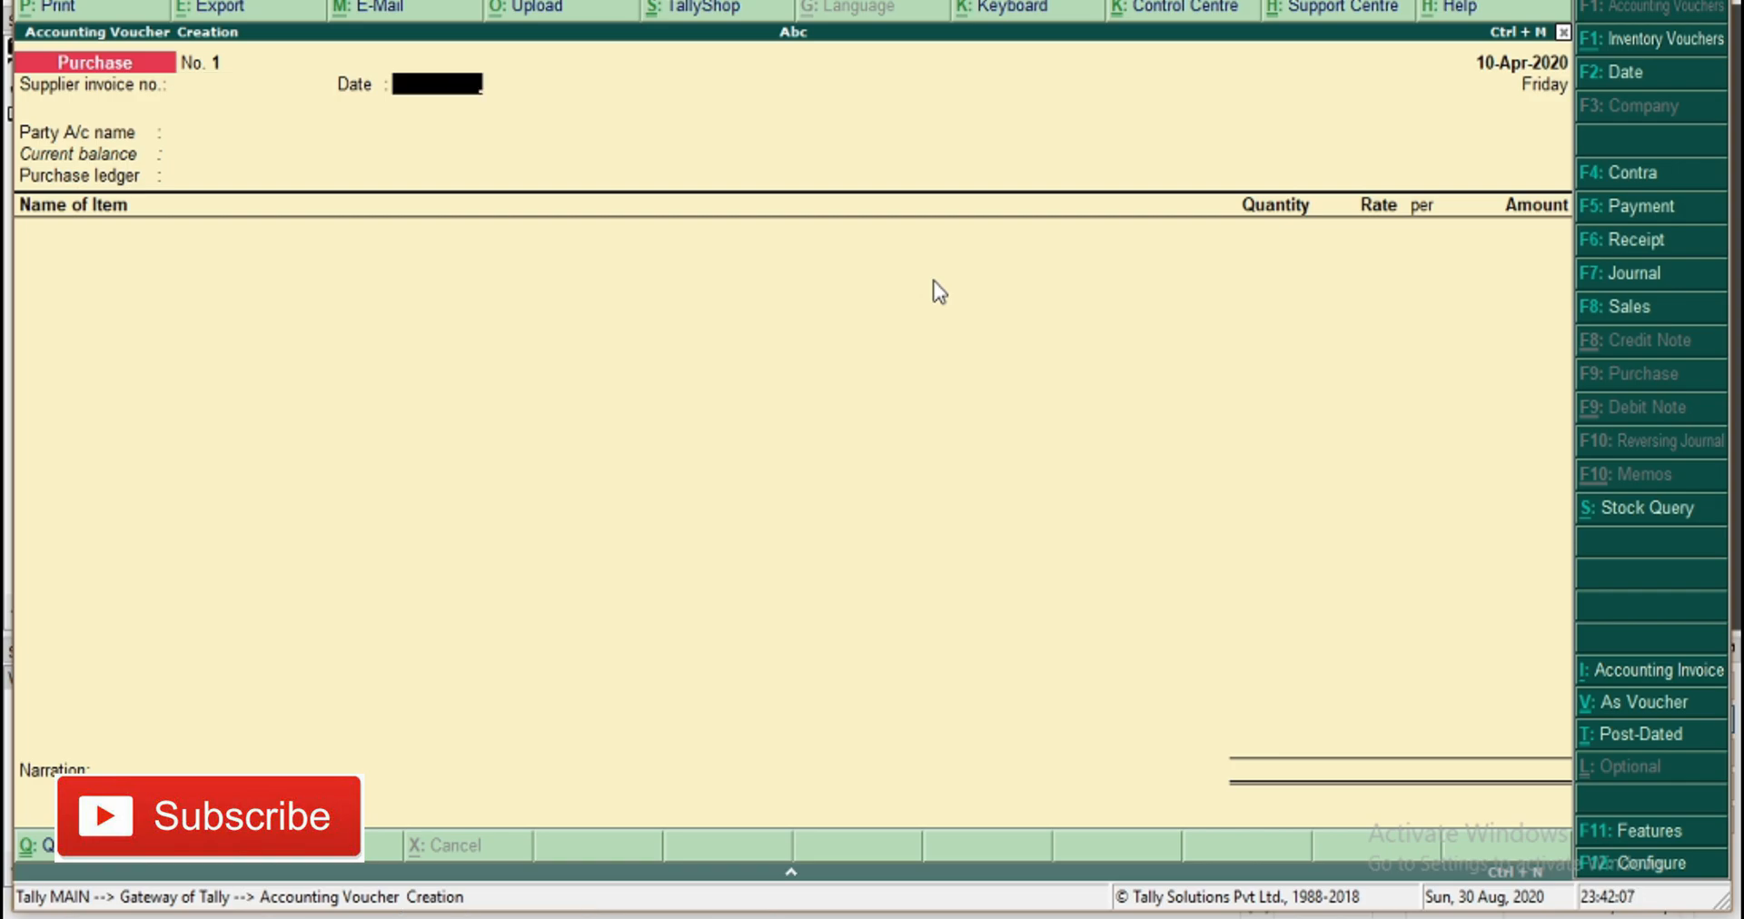
{"action": "key", "text": "F2"}
{"action": "type", "text": "10-"}
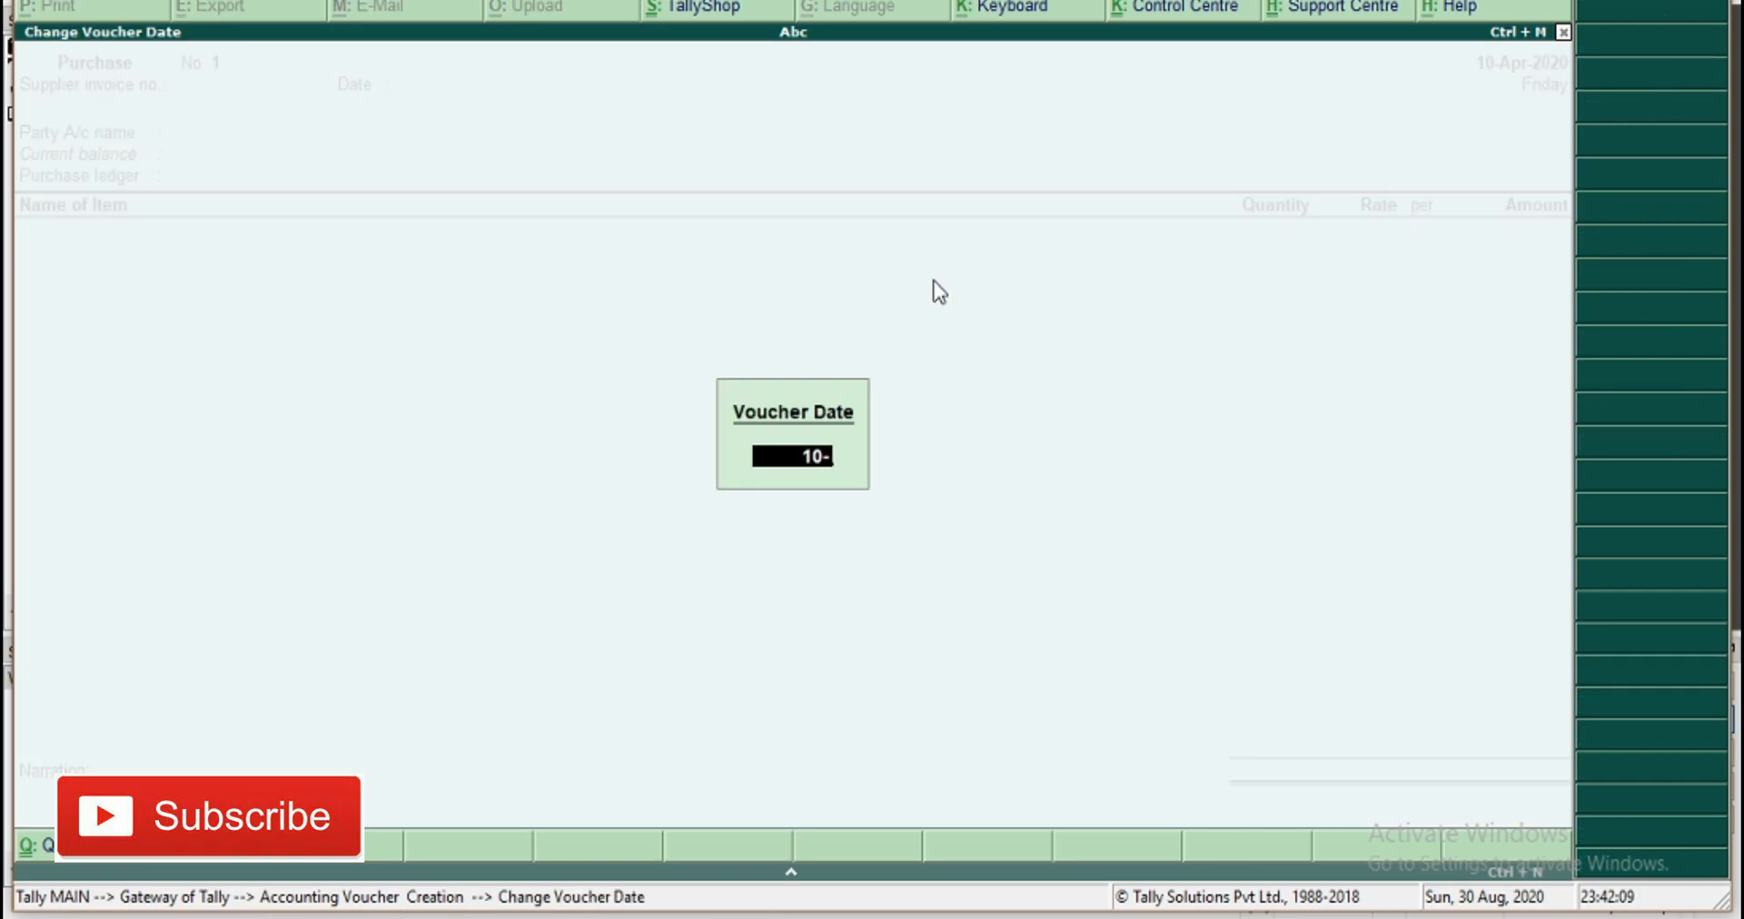
{"action": "type", "text": "4-2020"}
{"action": "key", "text": "Return"}
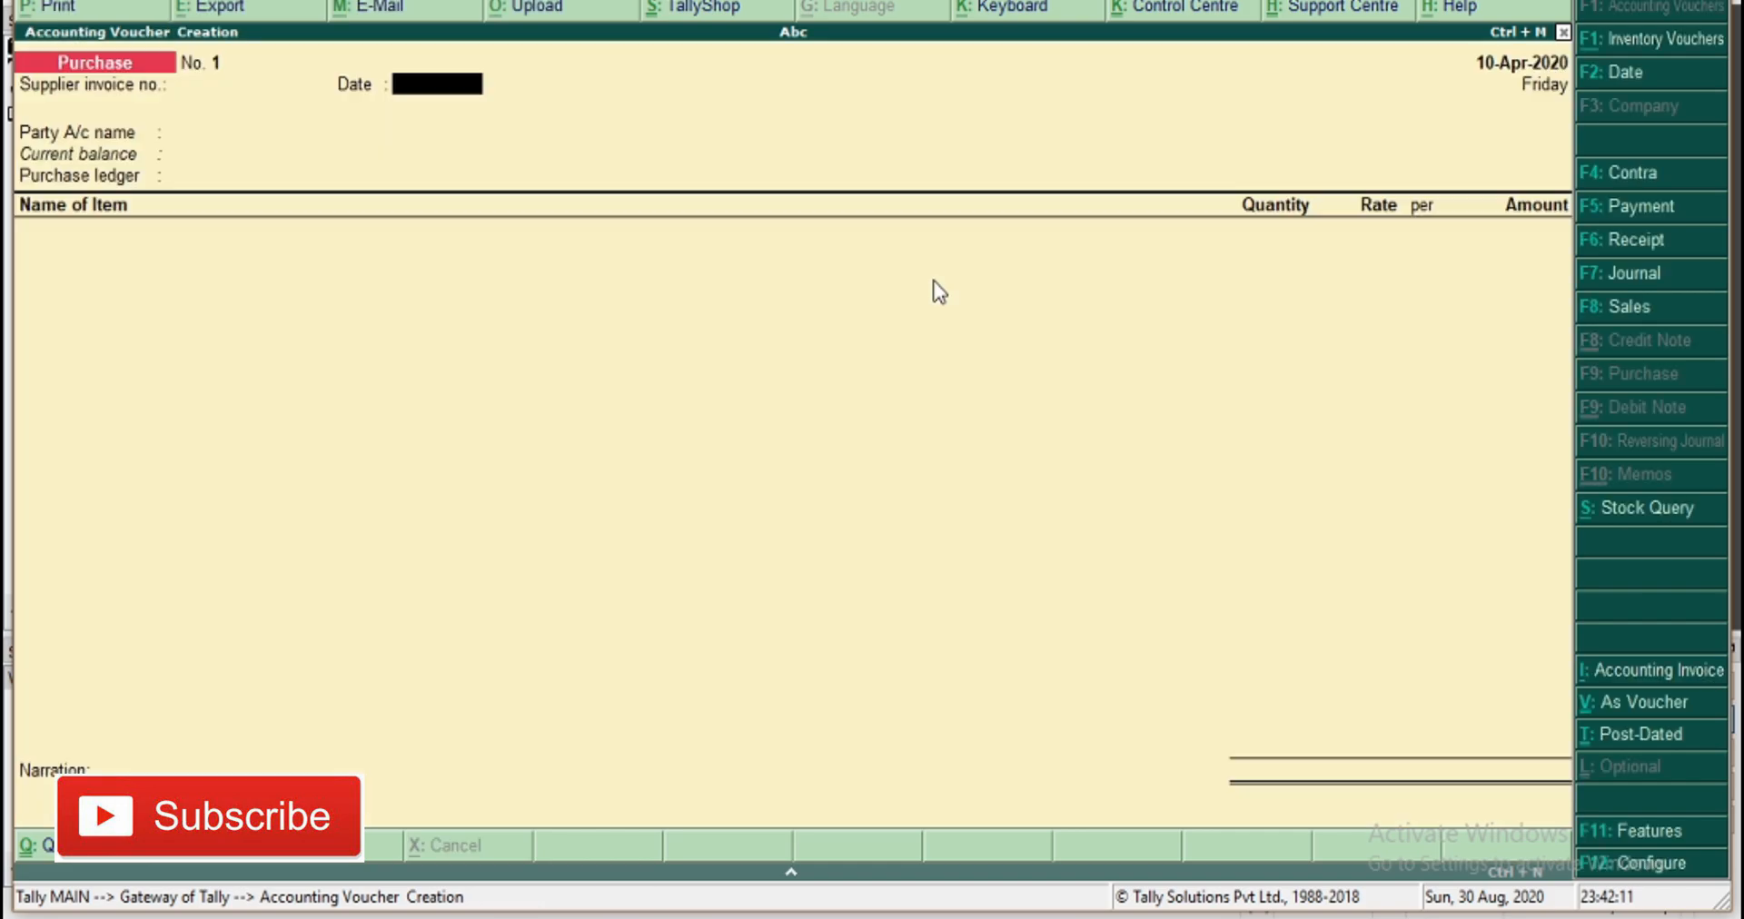
Enter 004 as the supplier invoice number and accept 10-Apr-2020 as the supplier invoice date
{"action": "key", "text": "Return"}
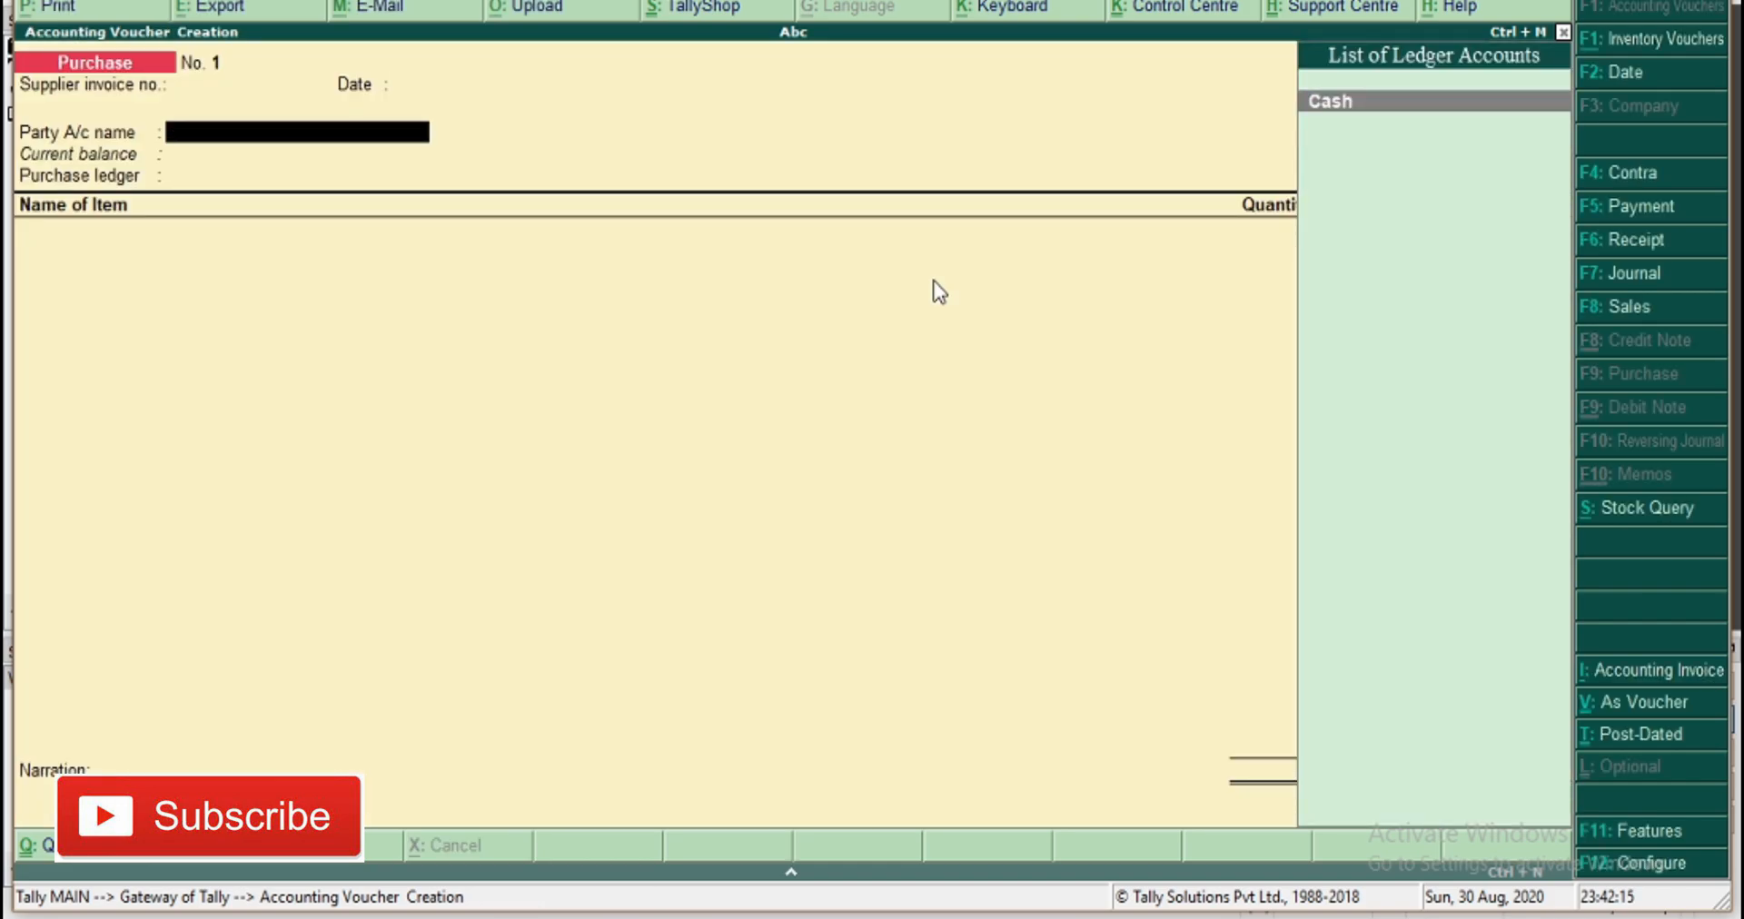
{"action": "key", "text": "BackSpace"}
{"action": "key", "text": "BackSpace"}
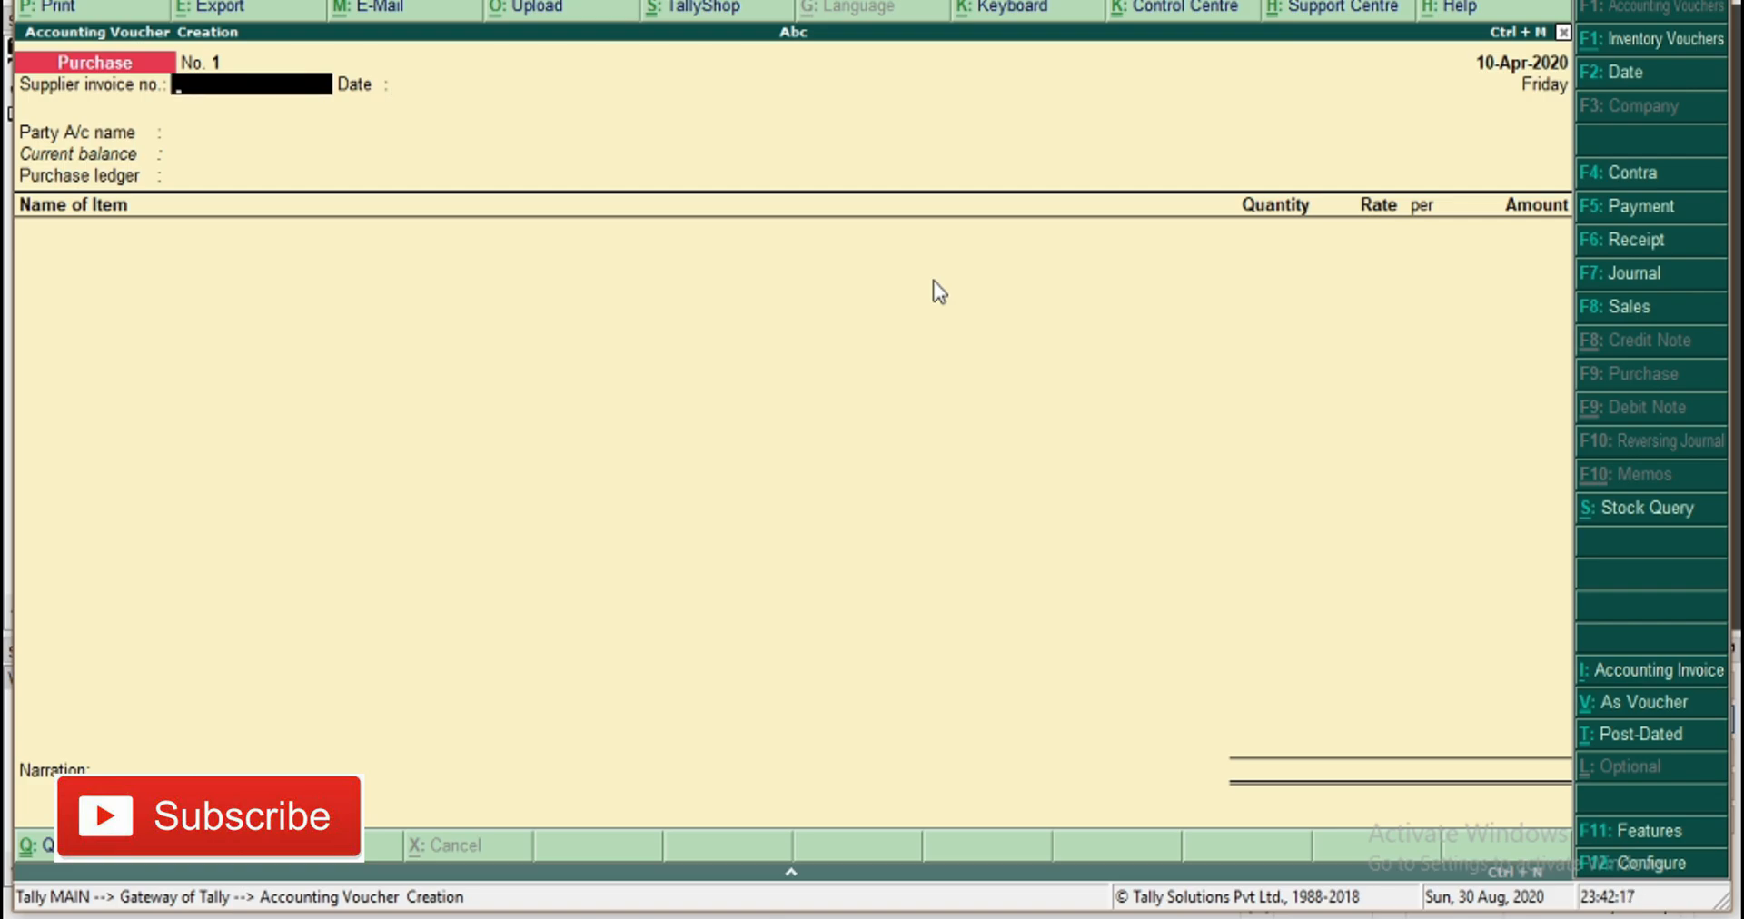
{"action": "type", "text": "004"}
{"action": "key", "text": "Return"}
{"action": "key", "text": "Return"}
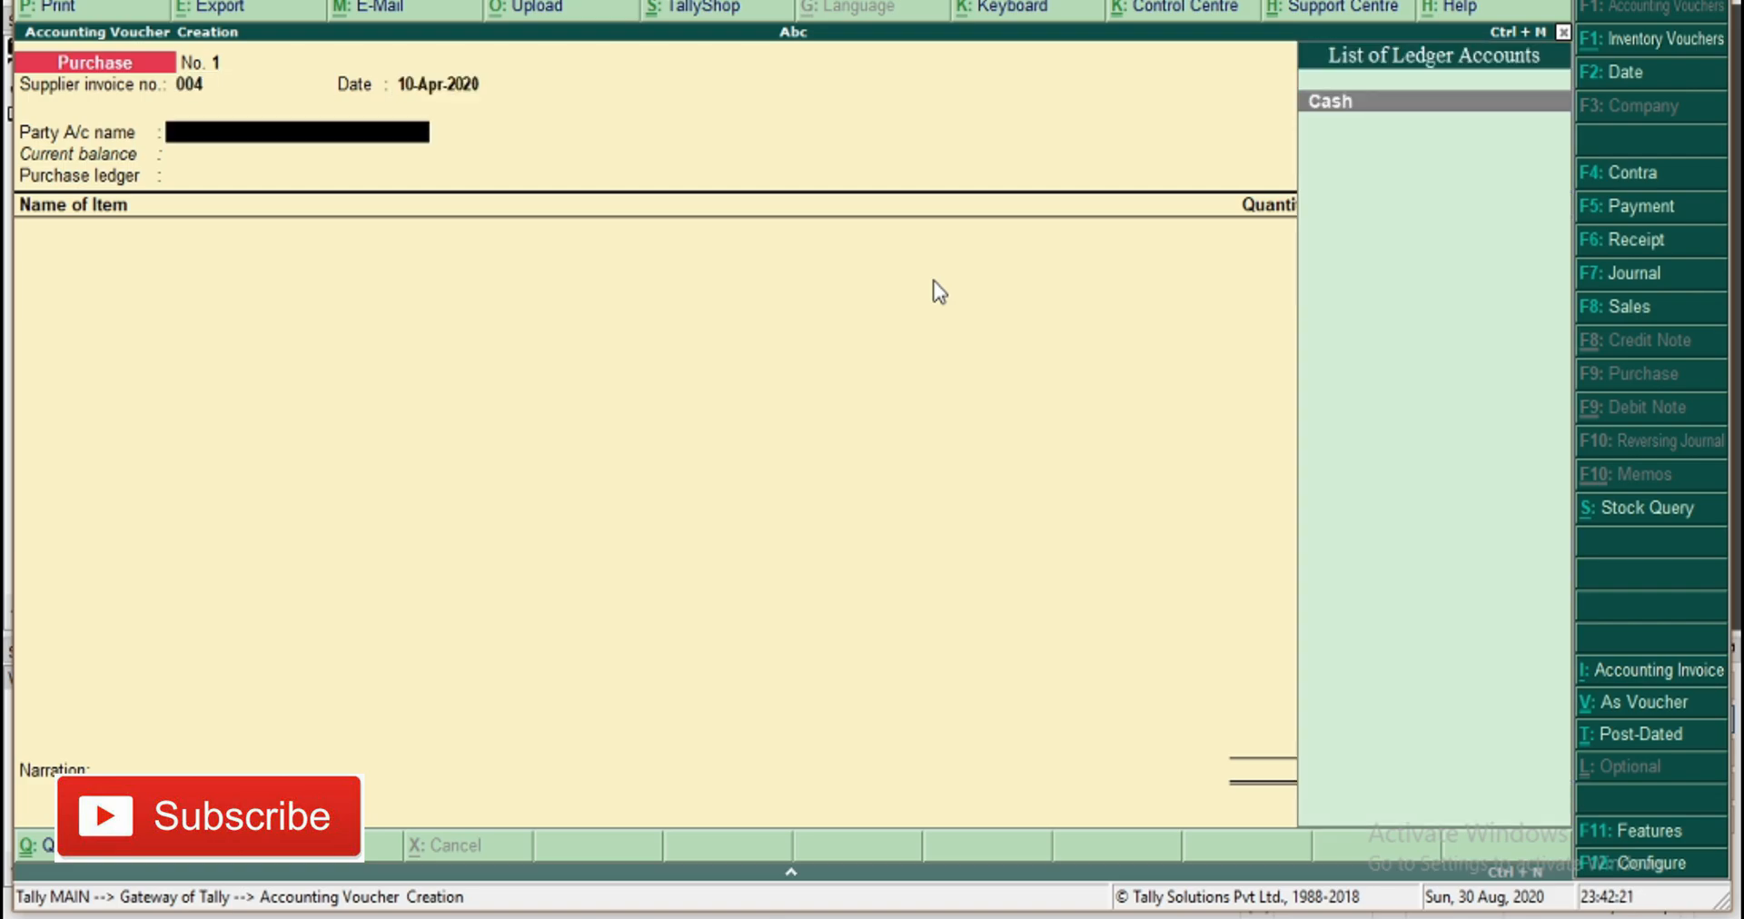
Choose Cash as the party account and the existing Purchase ledger, creating no new ledger or stock item
{"action": "key", "text": "Return"}
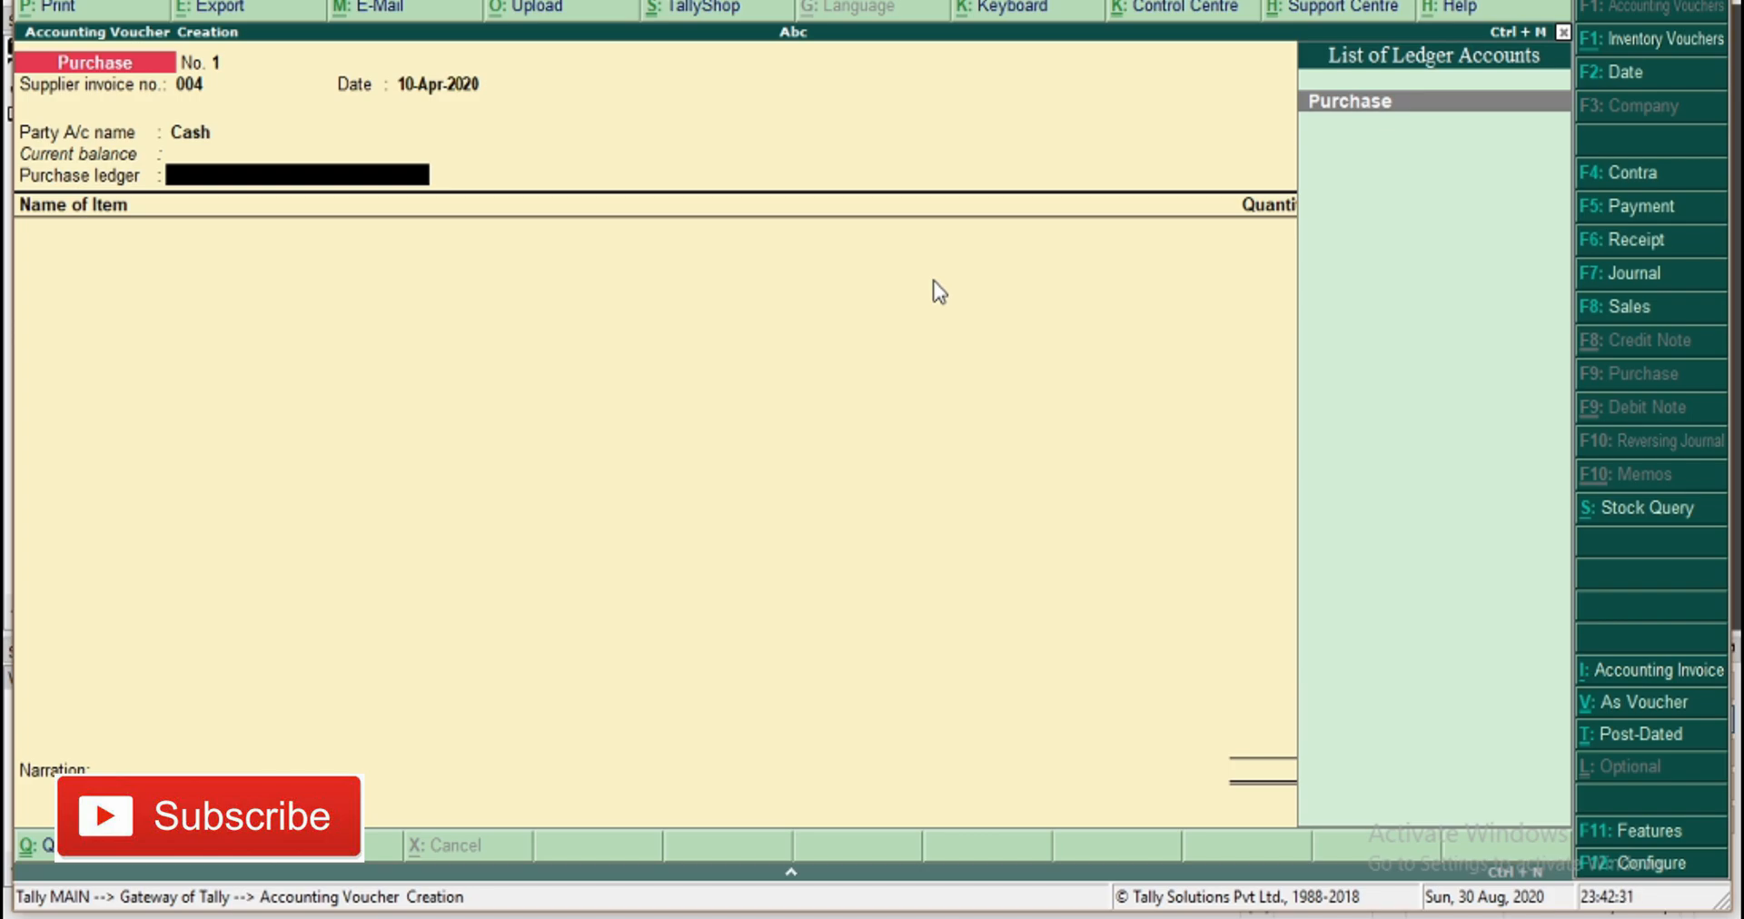
{"action": "key", "text": "alt+c"}
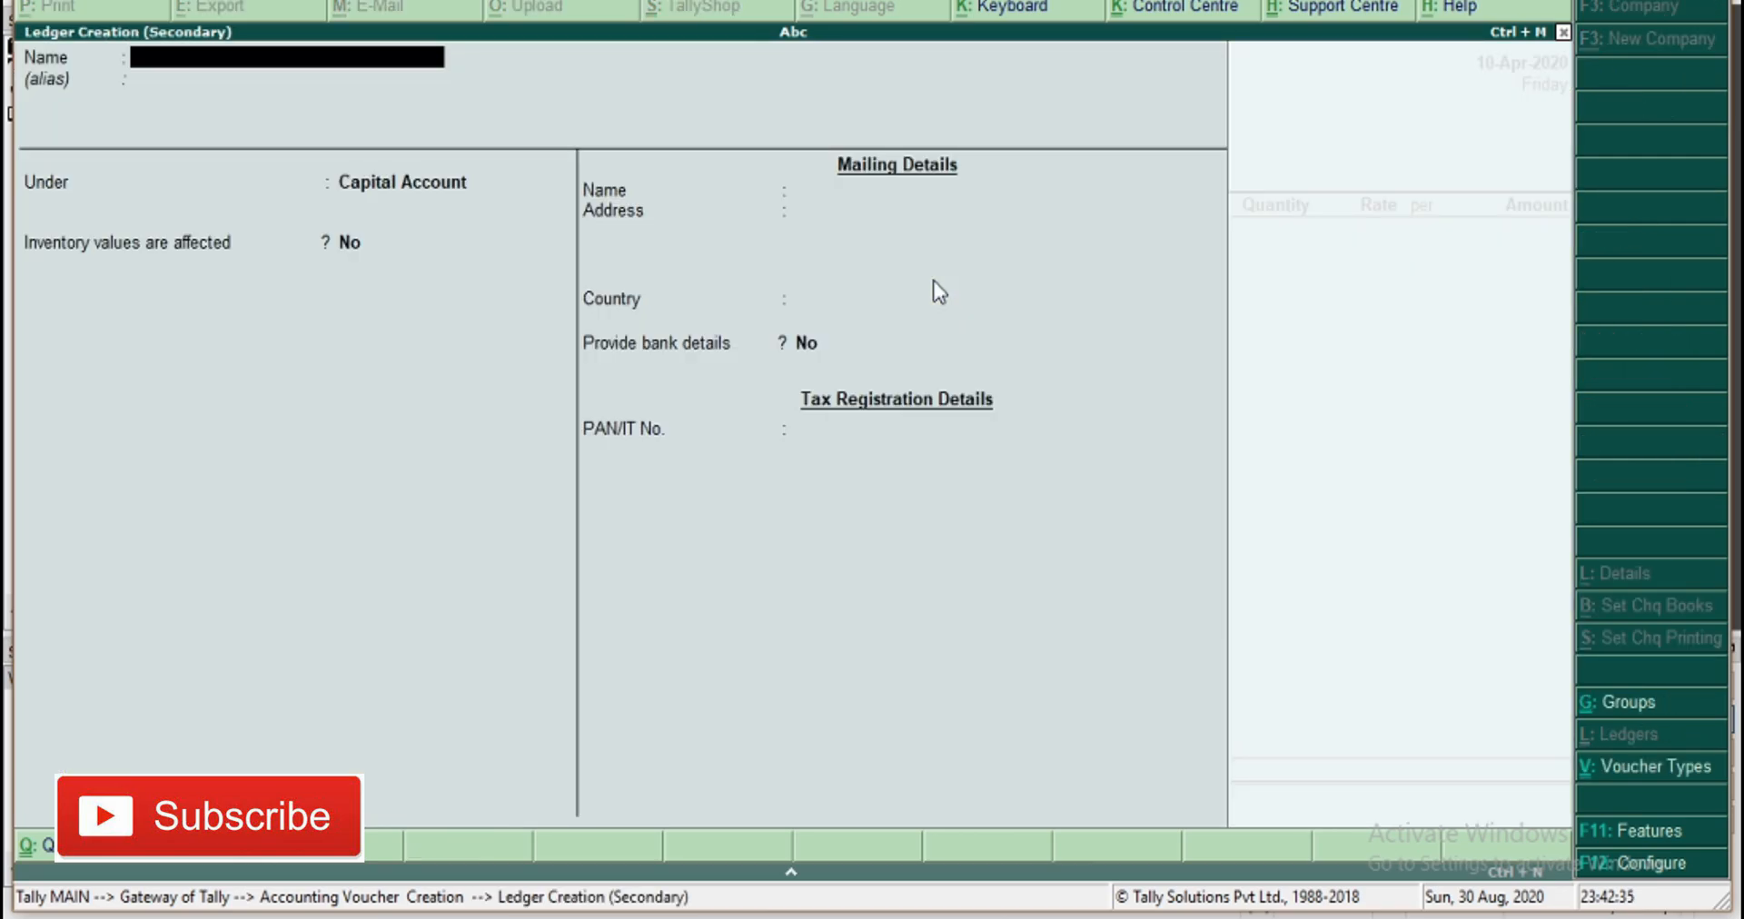
{"action": "key", "text": "ctrl+a"}
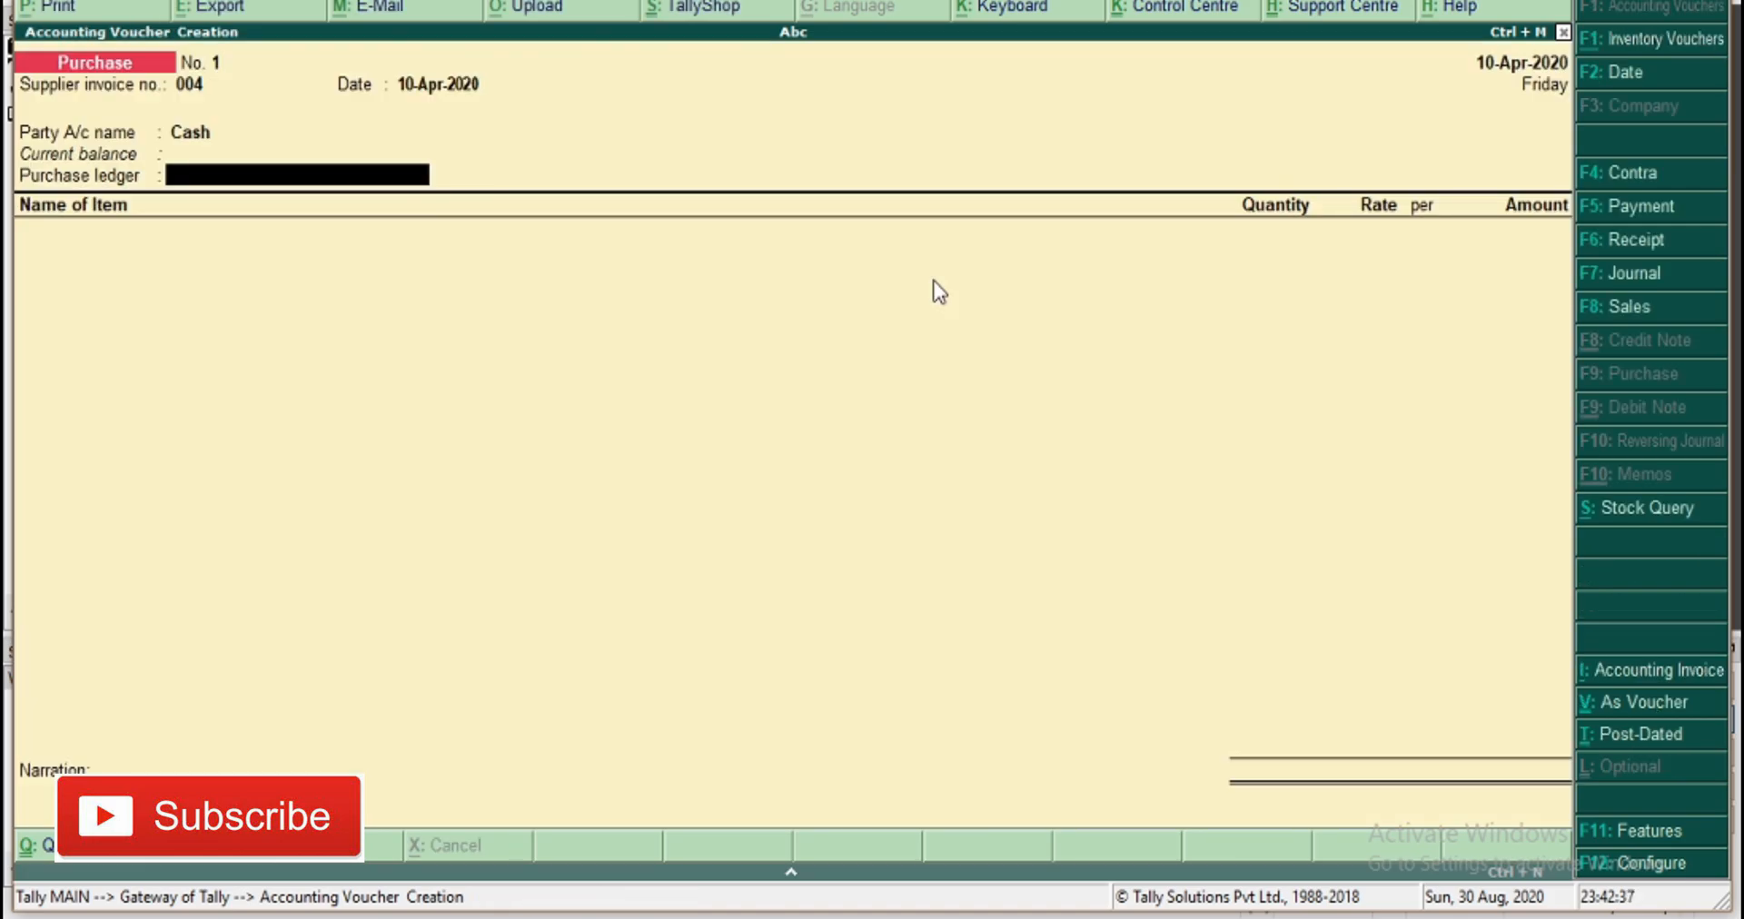
{"action": "key", "text": "Return"}
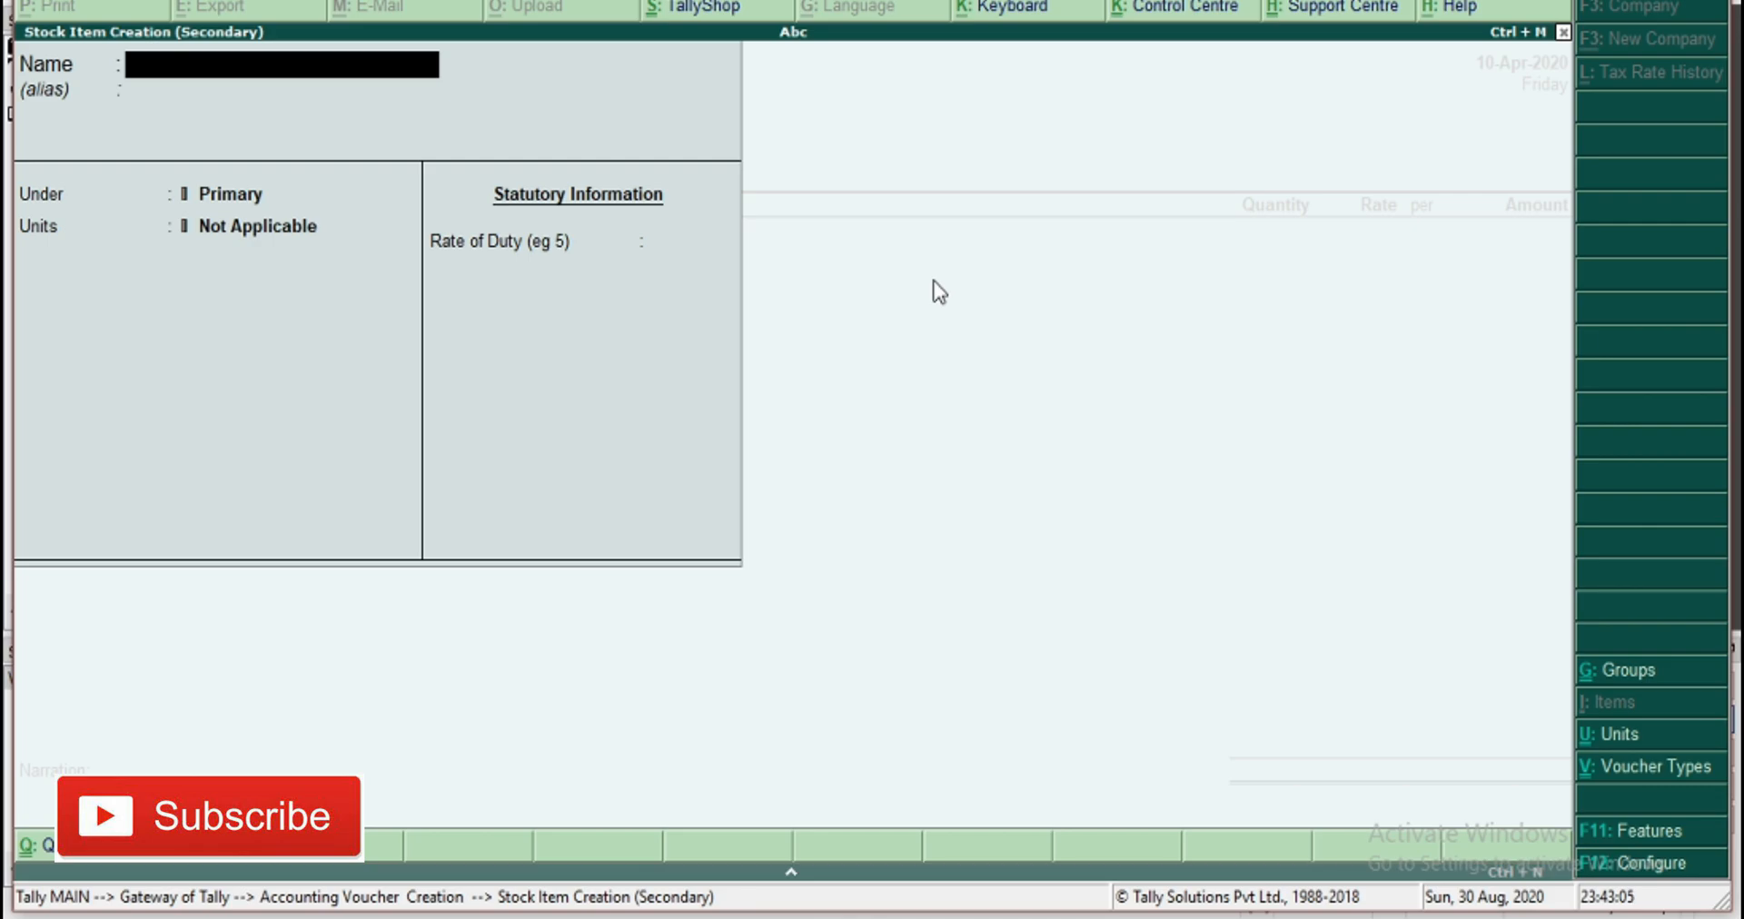
{"action": "key", "text": "Escape"}
{"action": "key", "text": "y"}
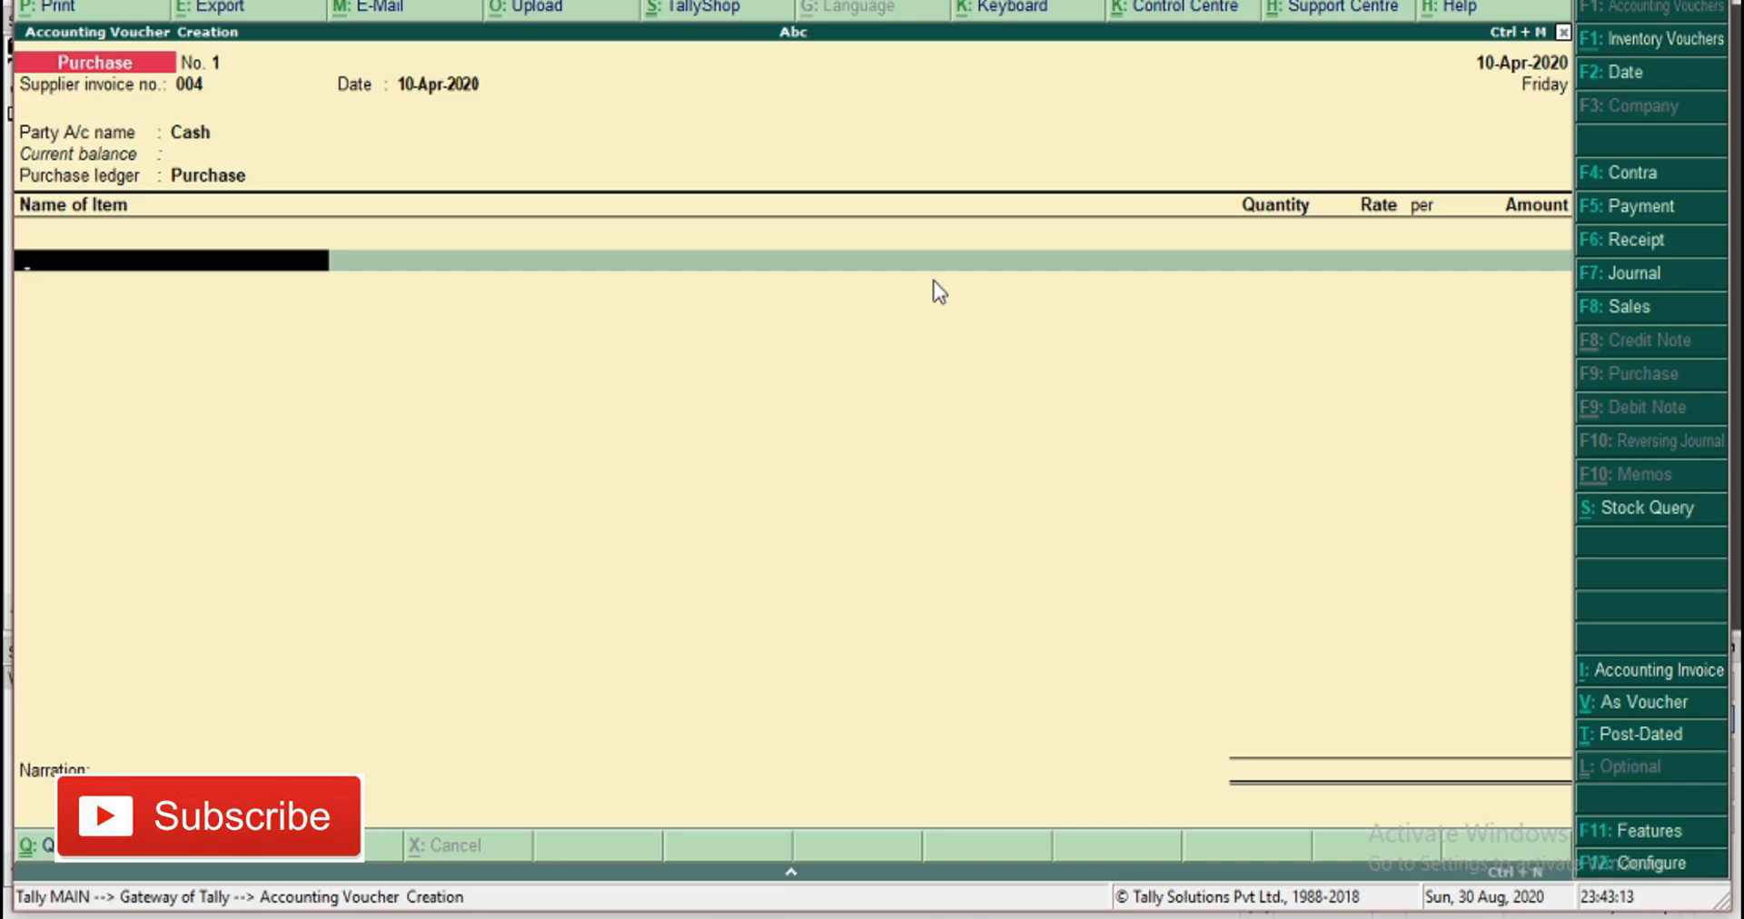
Add the stock item Mustared Oil with a quantity of 5 cases at a rate of 1,350.00 per case
{"action": "key", "text": "space"}
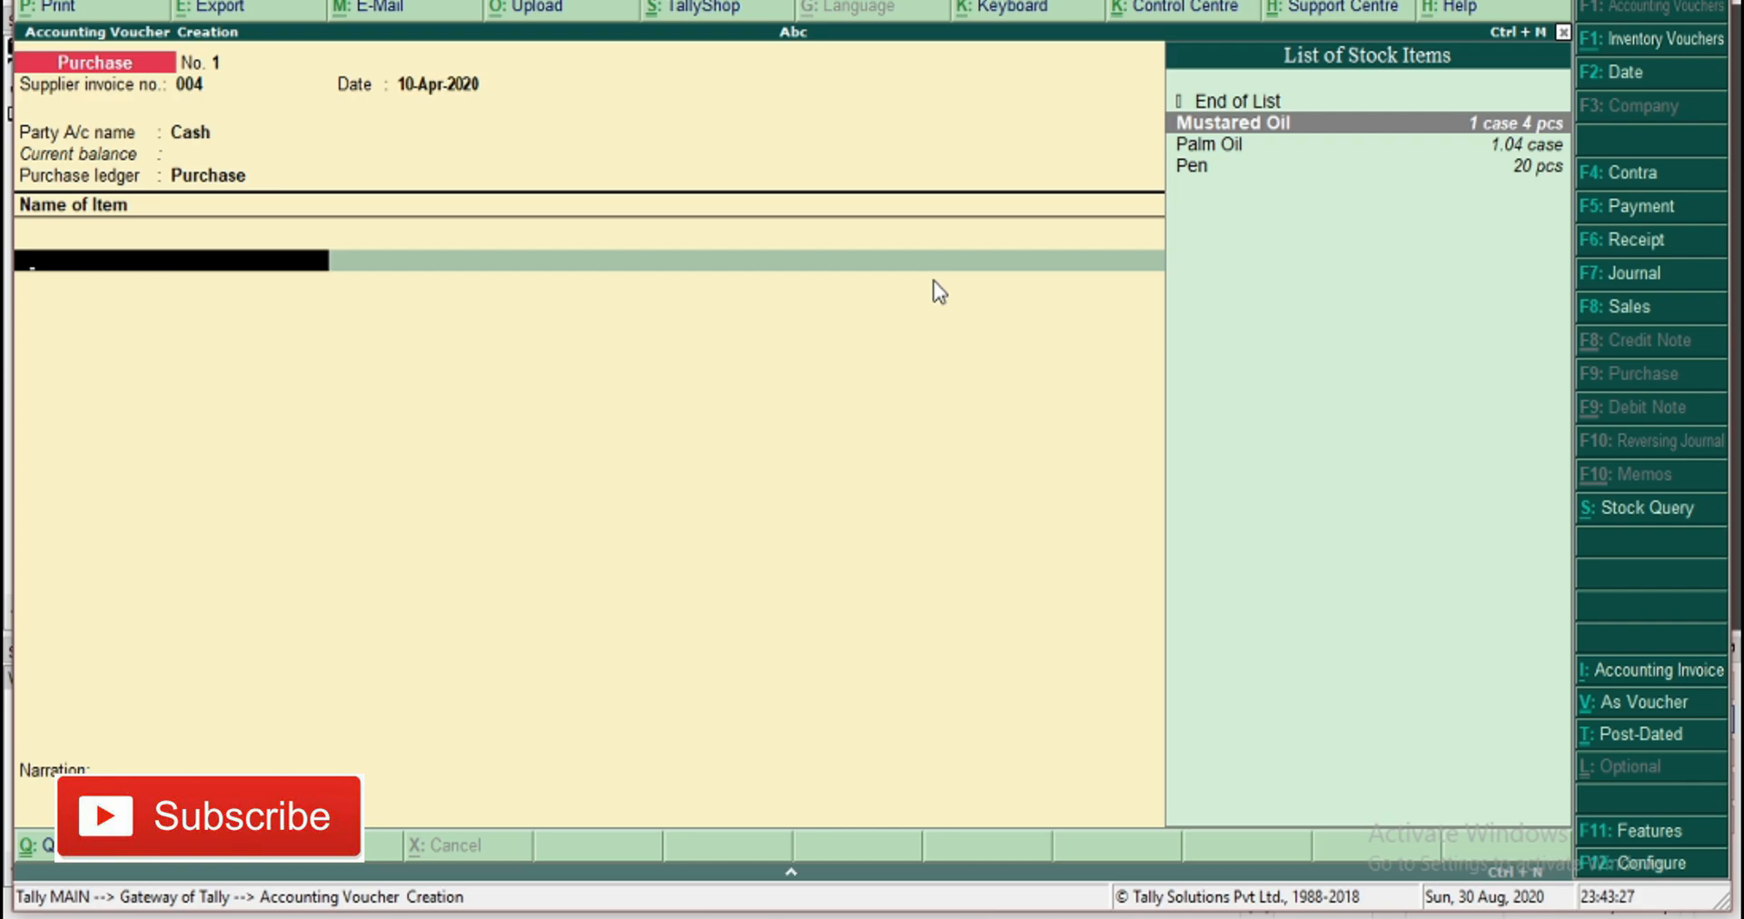
{"action": "key", "text": "Return"}
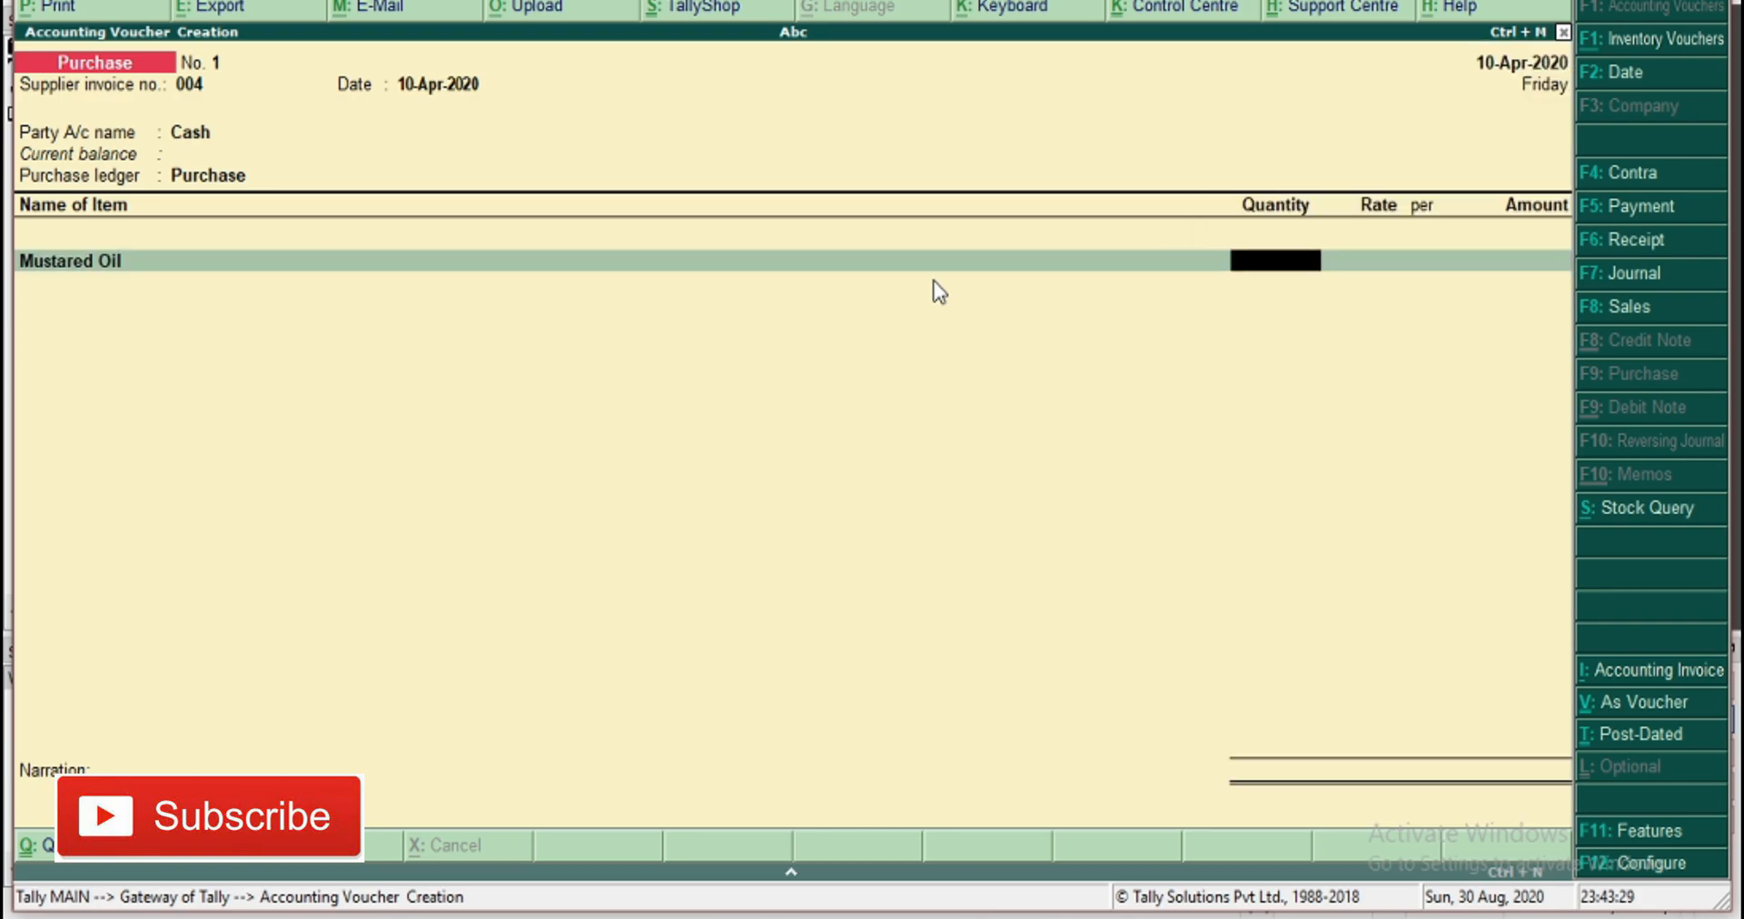
{"action": "key", "text": "BackSpace"}
{"action": "key", "text": "Return"}
{"action": "type", "text": "5"}
{"action": "key", "text": "Return"}
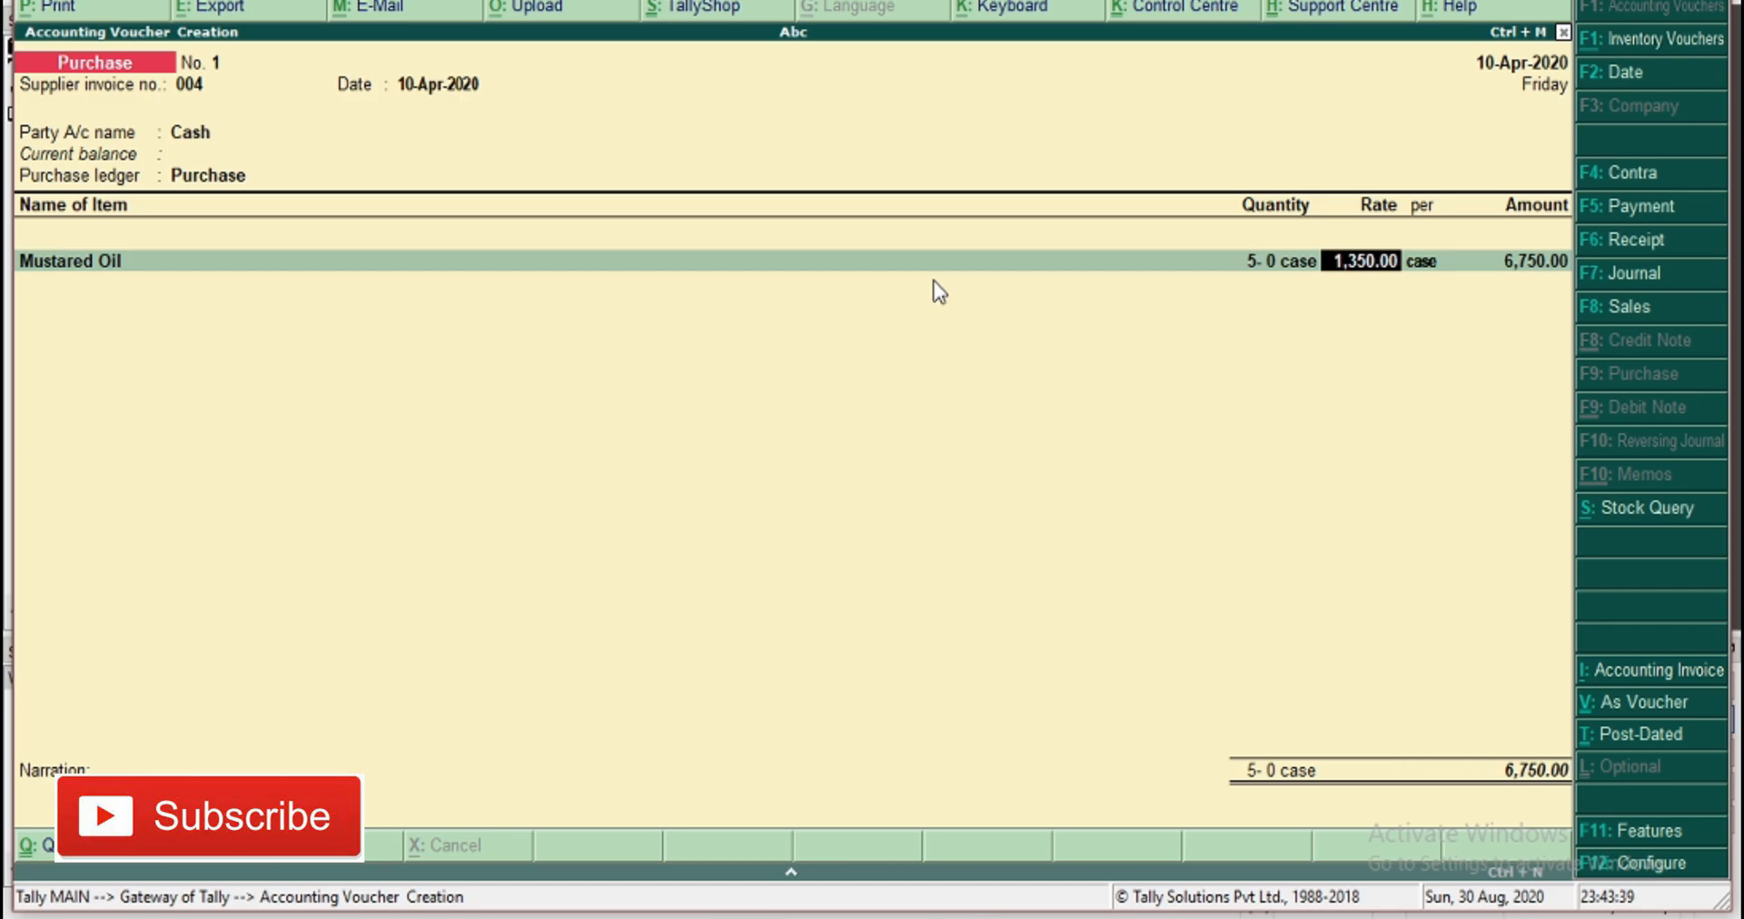
{"action": "key", "text": "Return"}
{"action": "key", "text": "Return"}
{"action": "key", "text": "Return"}
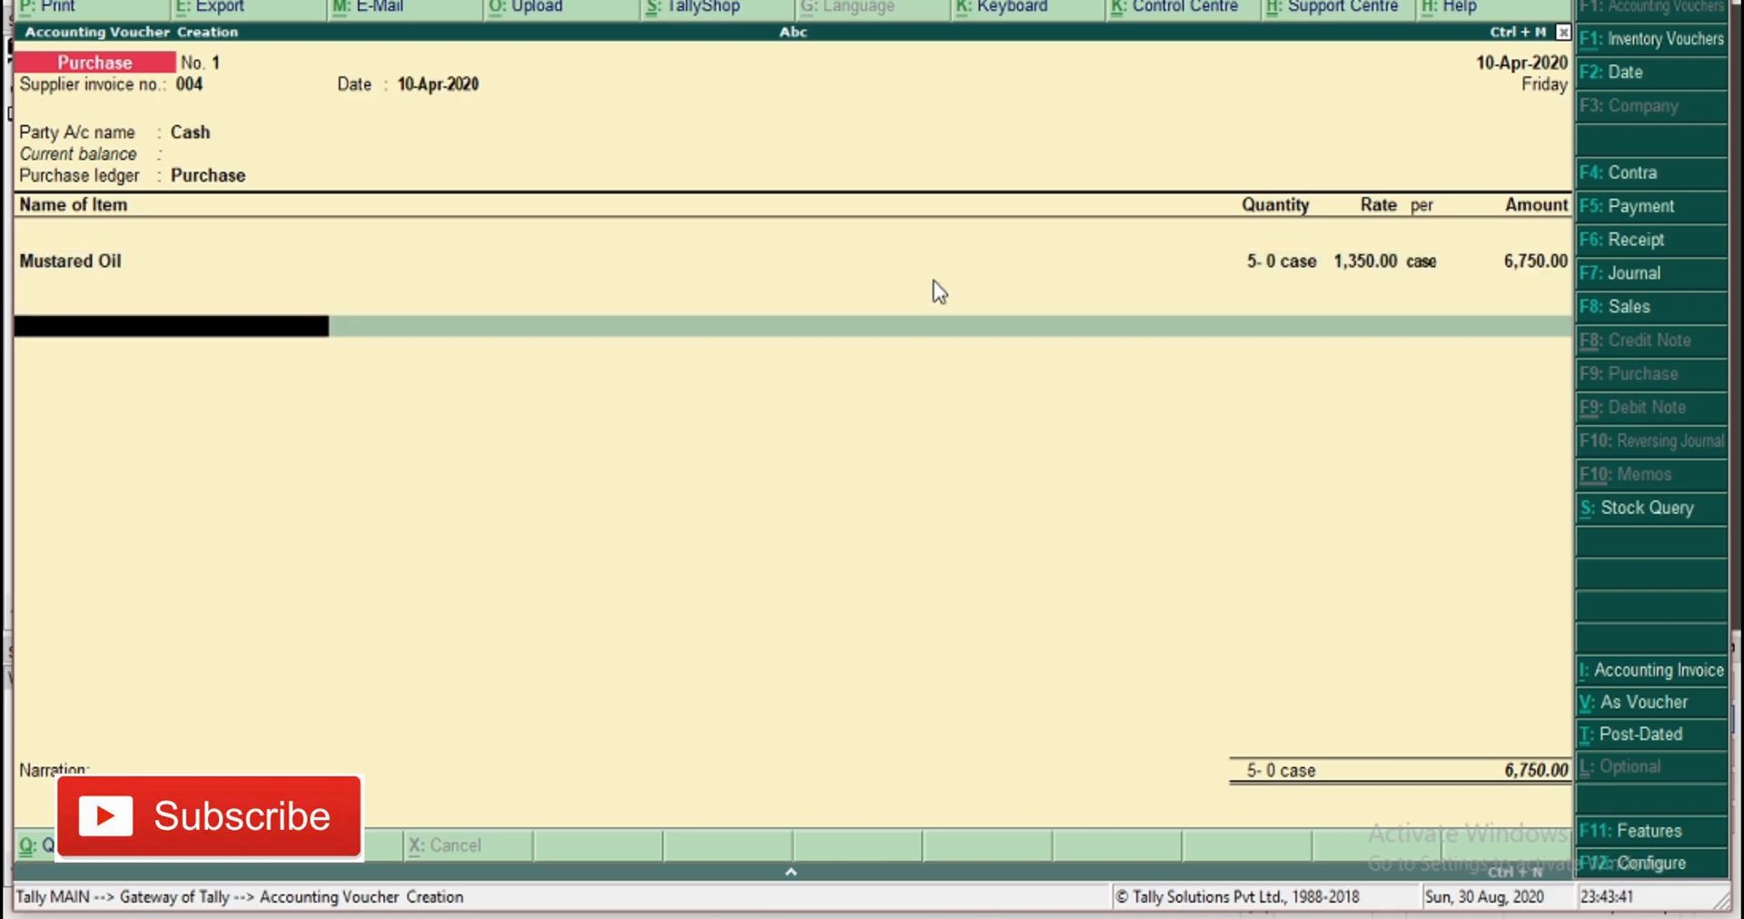
End the item list, save the purchase voucher without a narration and return to the Gateway of Tally
{"action": "key", "text": "Return"}
{"action": "key", "text": "Return"}
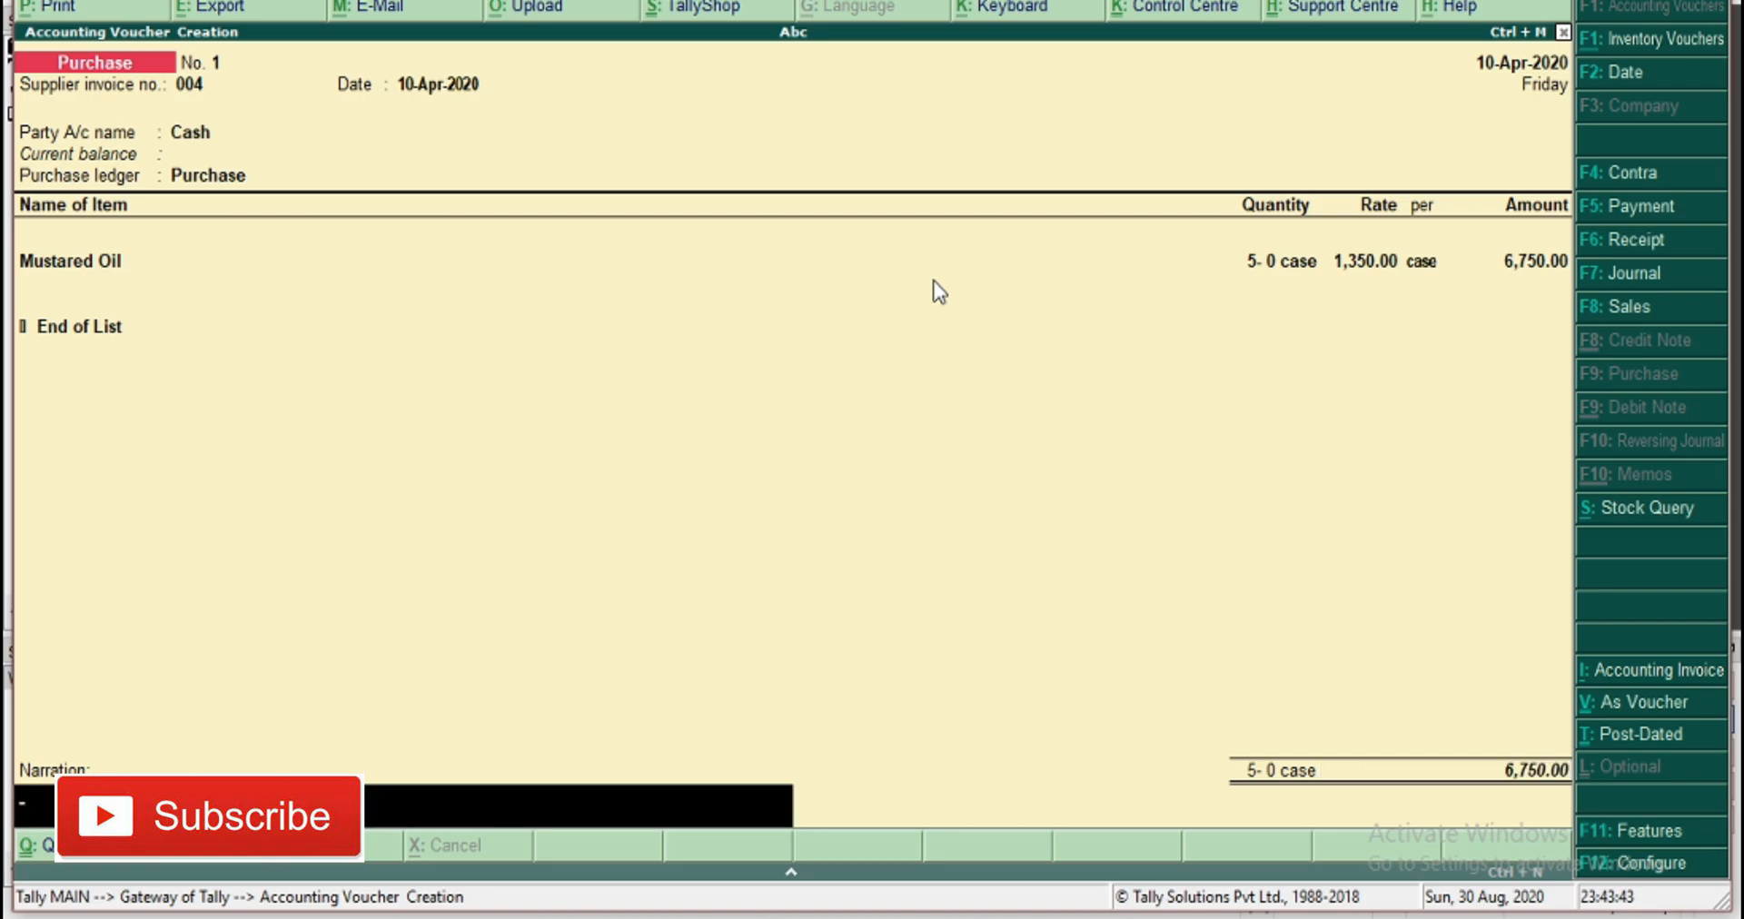
{"action": "key", "text": "Return"}
{"action": "key", "text": "Return"}
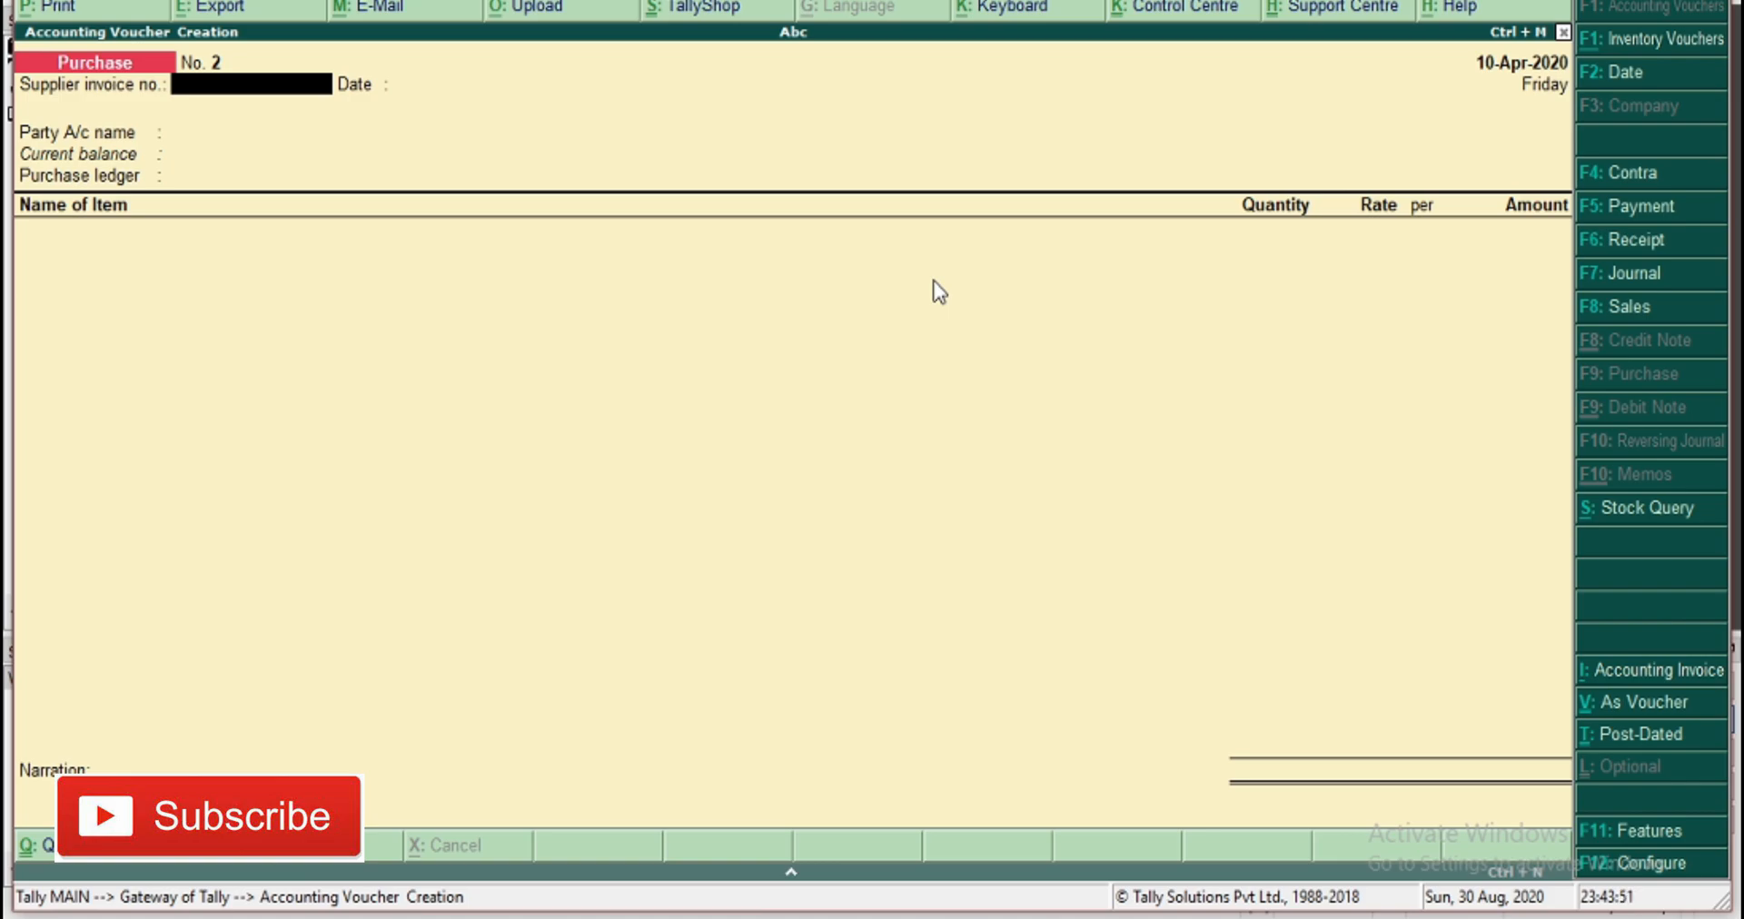
{"action": "key", "text": "Escape"}
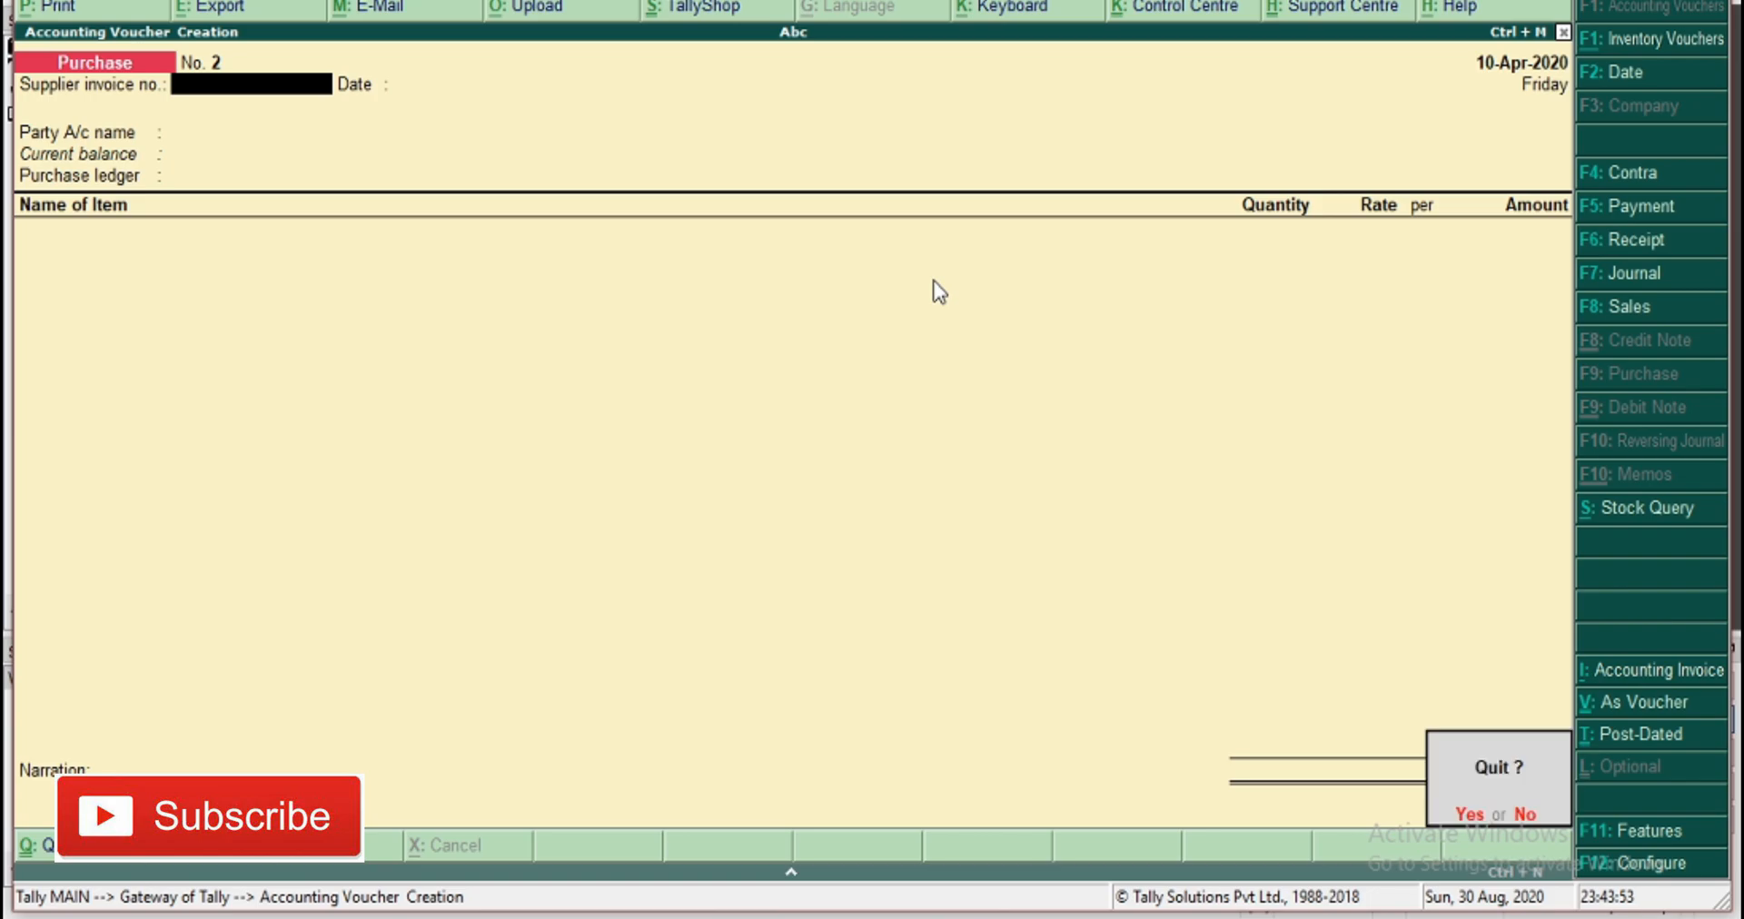
{"action": "key", "text": "y"}
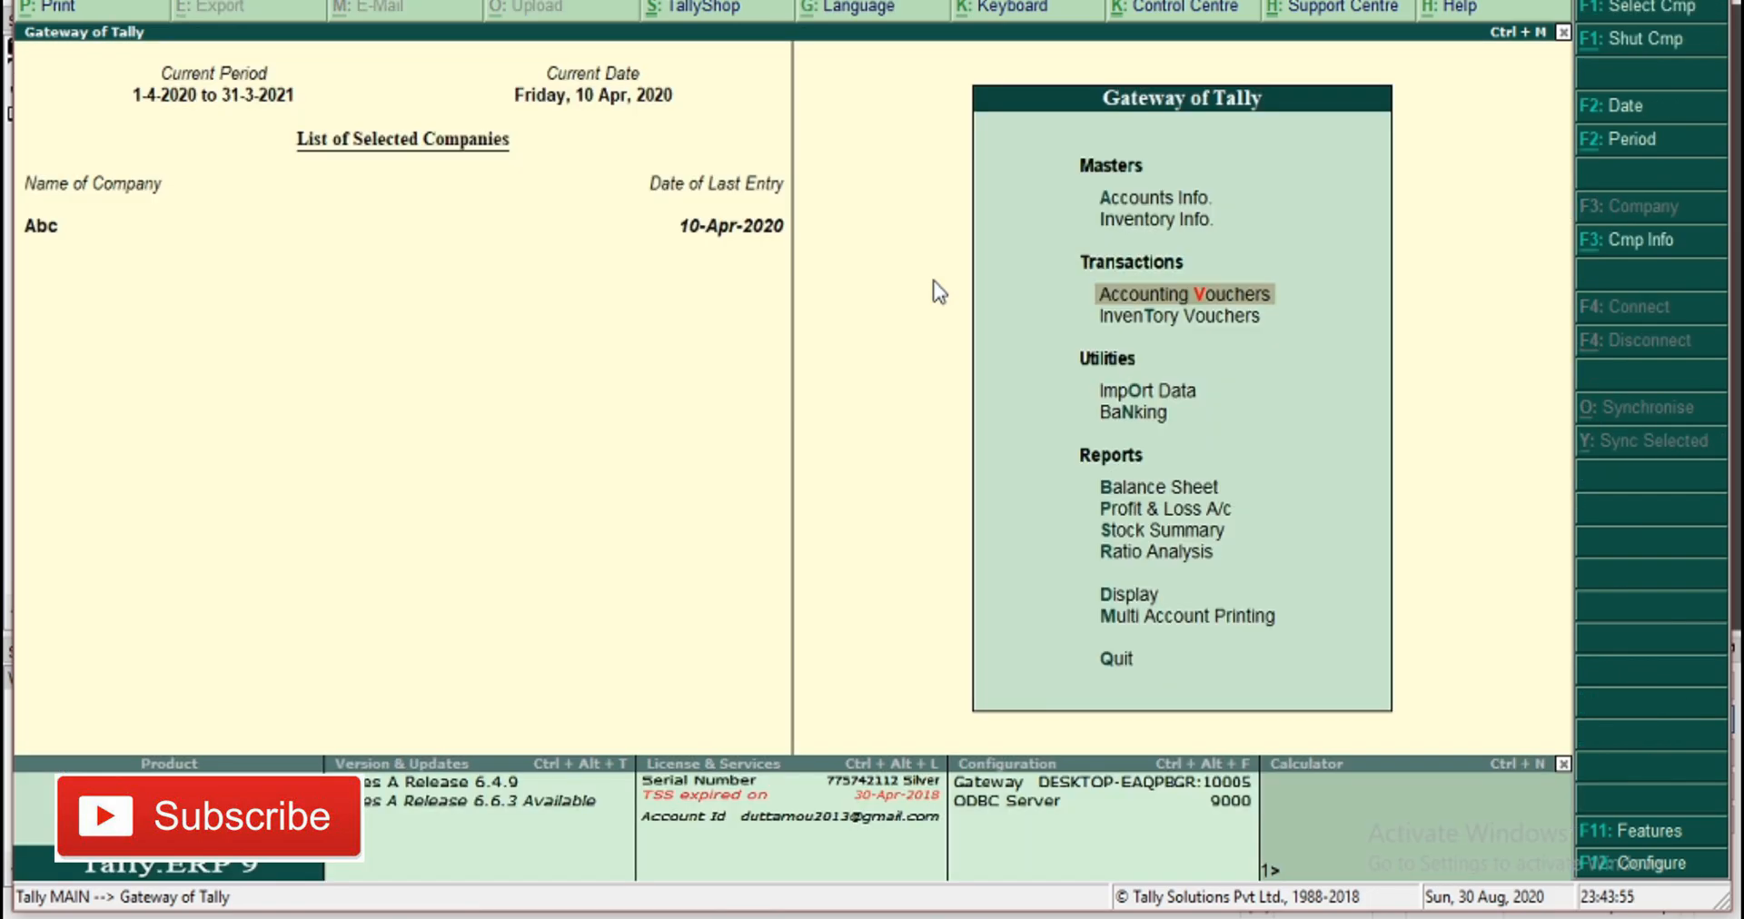
Open the Stock Summary and drill down through Mustared Oil and April to its stock vouchers
{"action": "key", "text": "Down"}
{"action": "key", "text": "Down"}
{"action": "key", "text": "Down"}
{"action": "key", "text": "Down"}
{"action": "key", "text": "Down"}
{"action": "key", "text": "Down"}
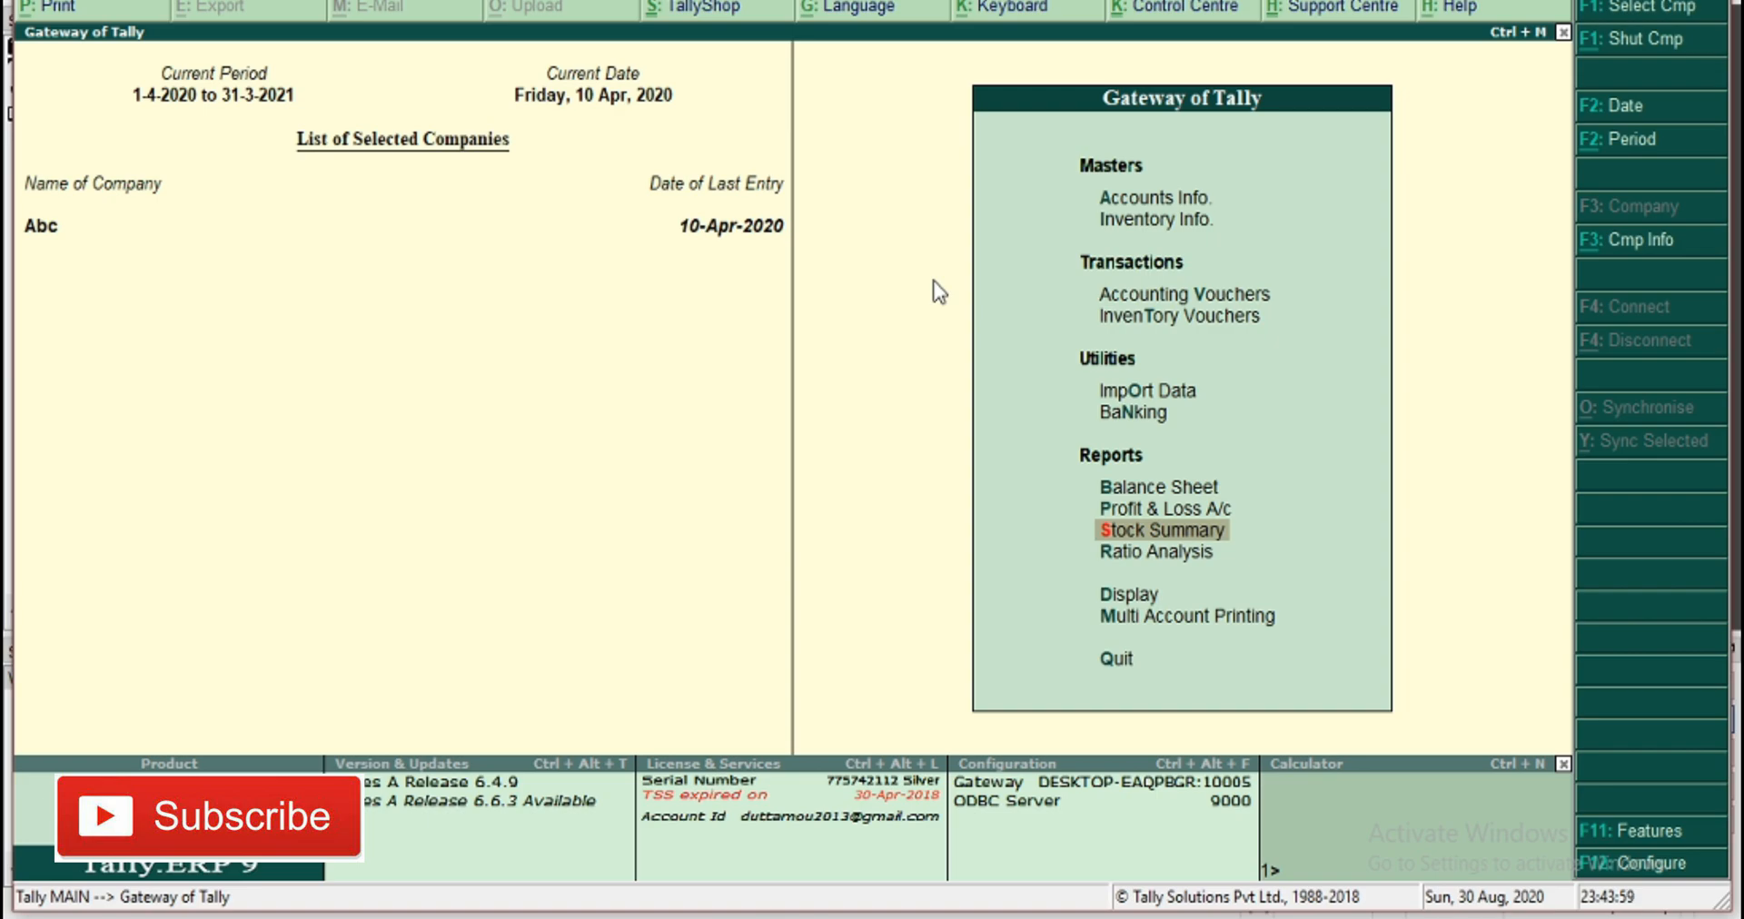
{"action": "key", "text": "Return"}
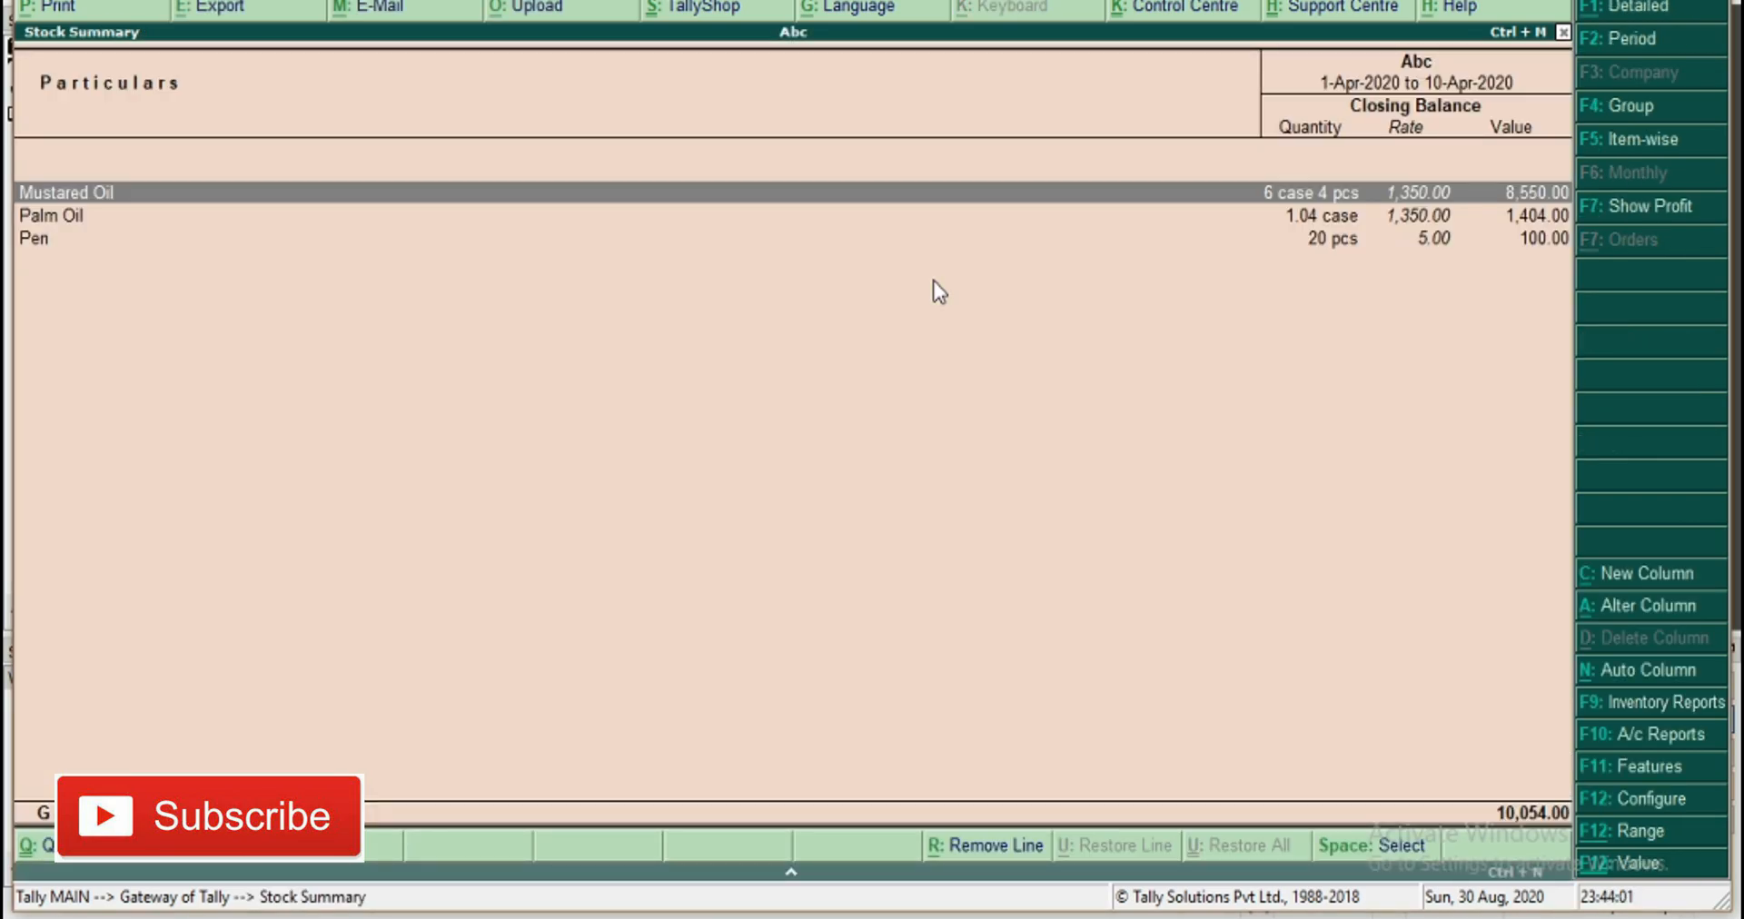
{"action": "key", "text": "Return"}
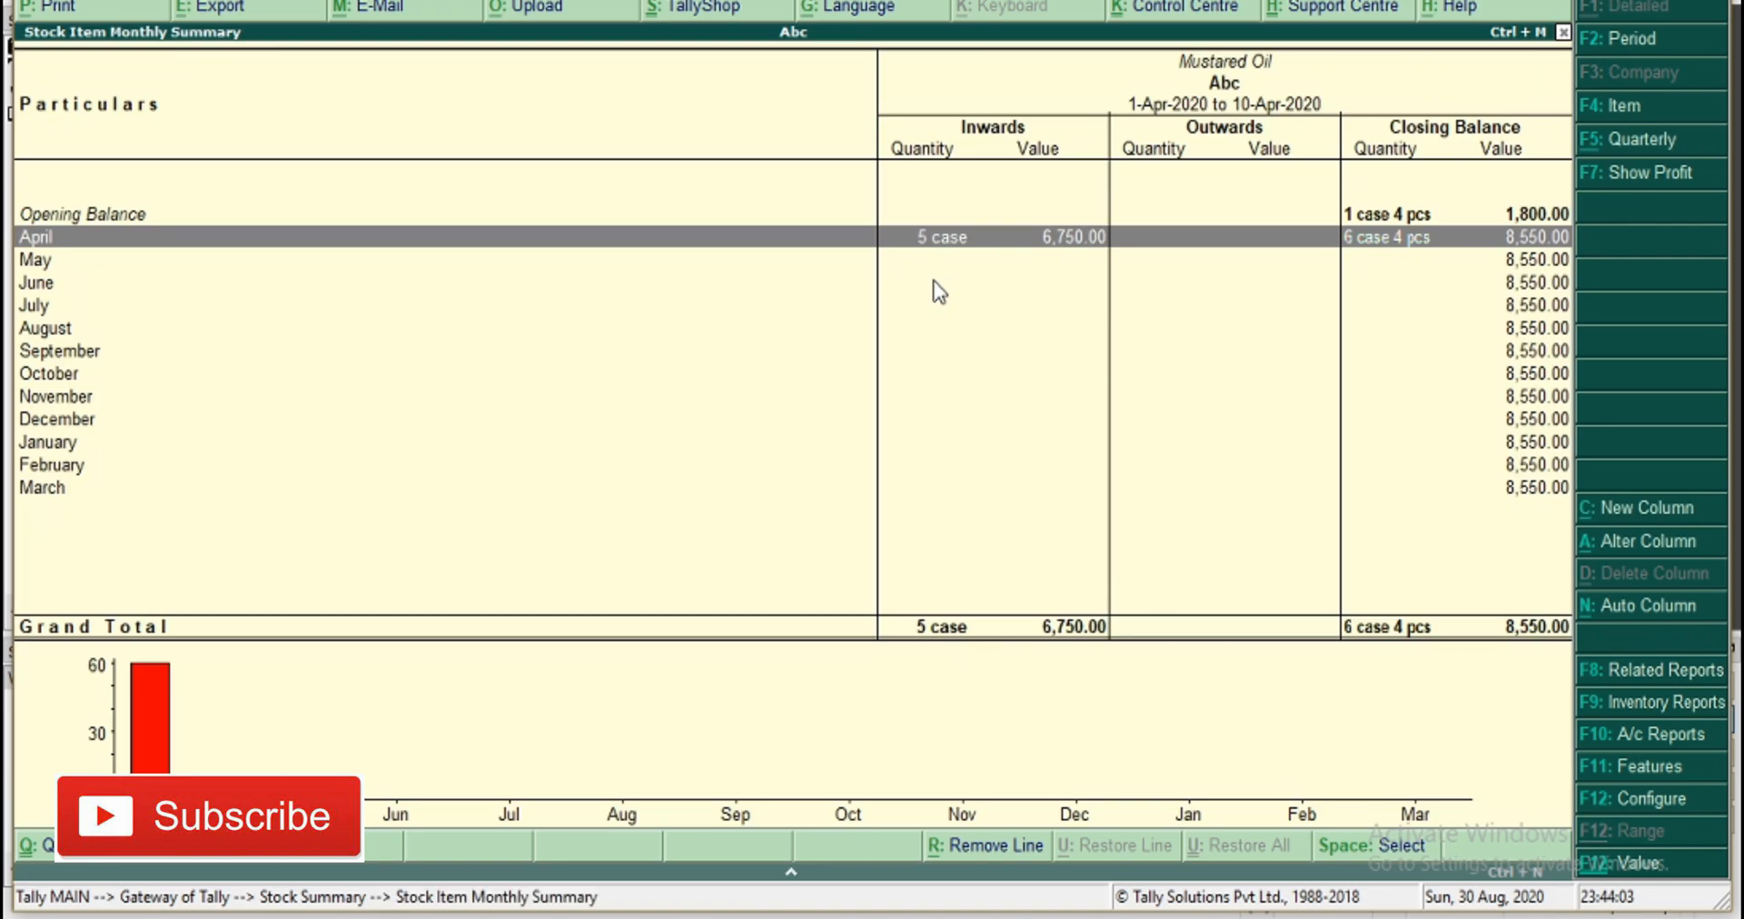
{"action": "key", "text": "Return"}
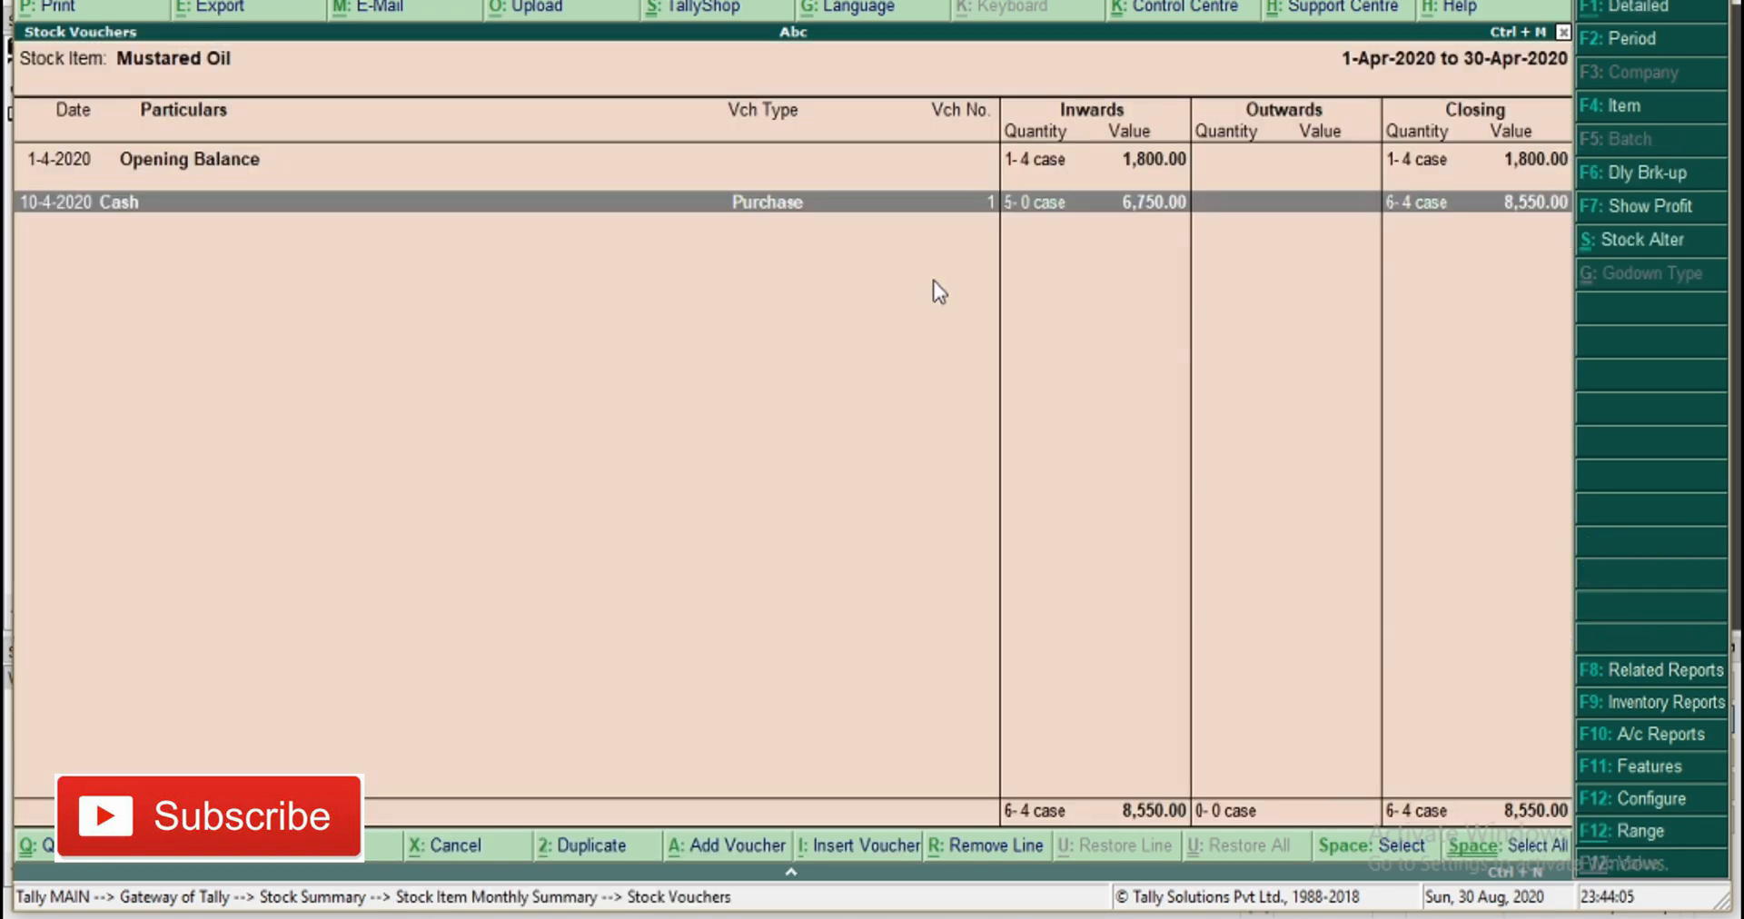